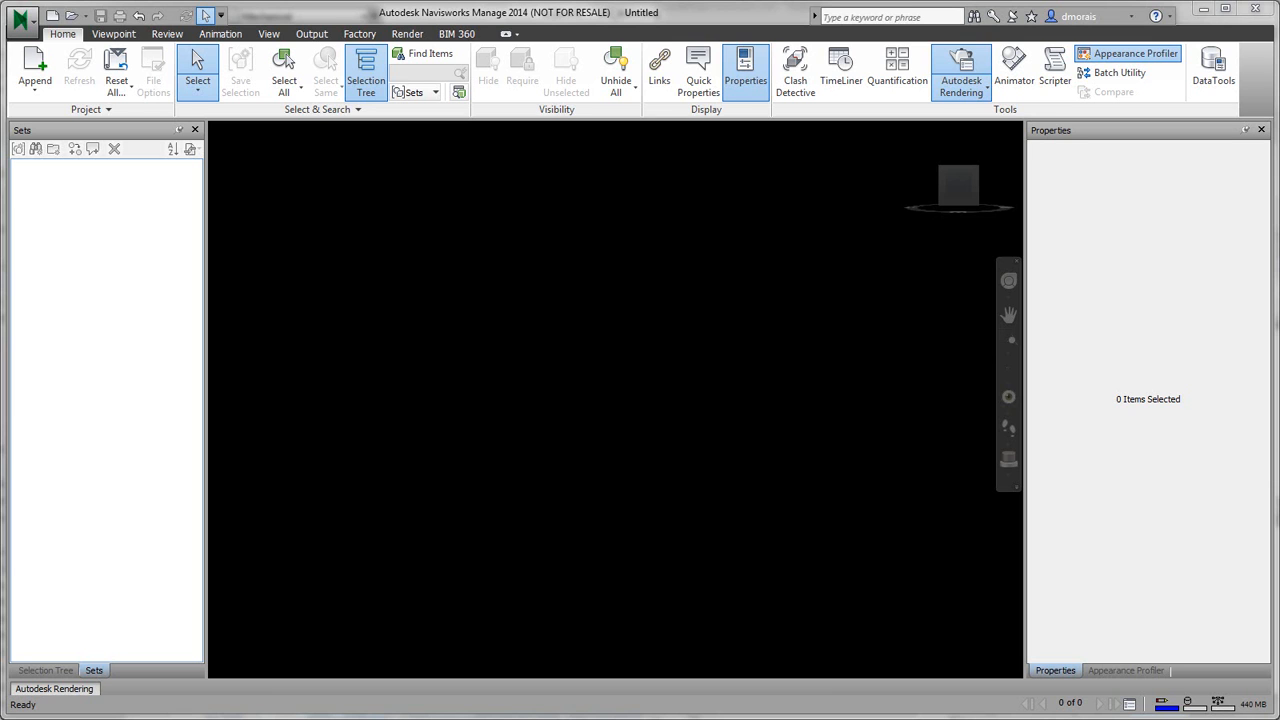
Step: Open U02_Weld.dwg from the Weld folder and clear the selection on the loaded model
left_click(72, 17)
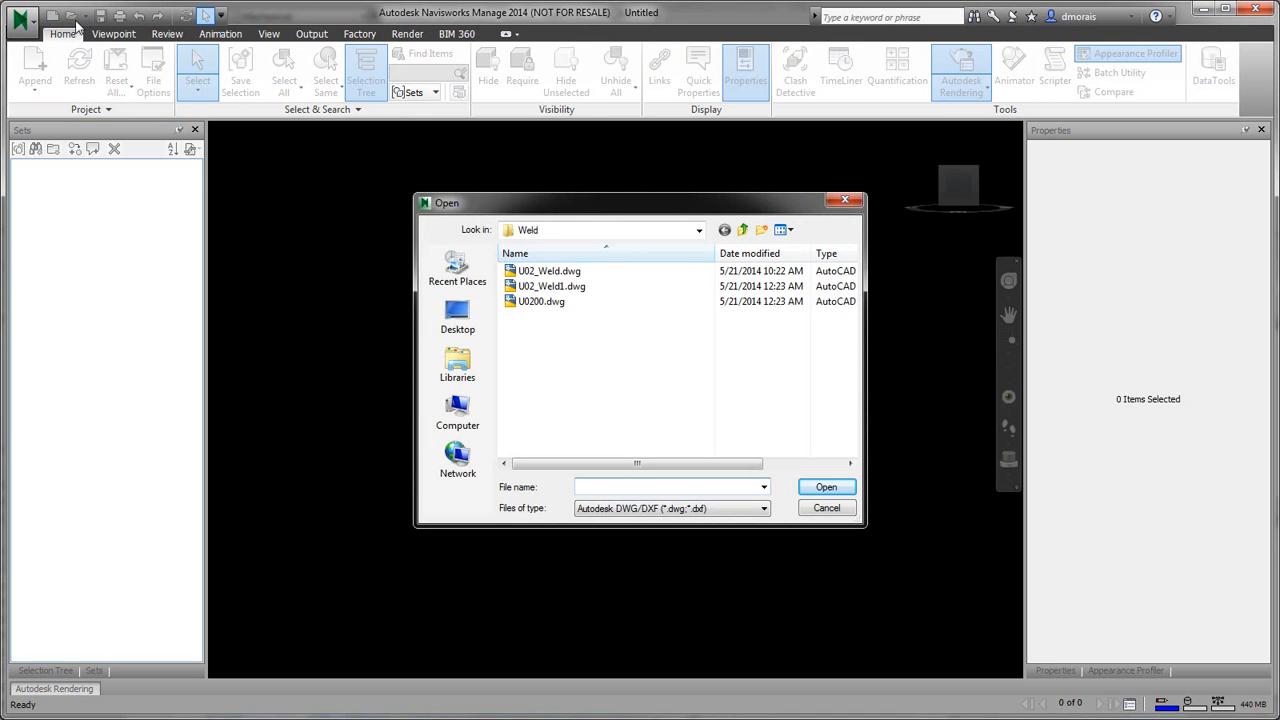
left_click(545, 272)
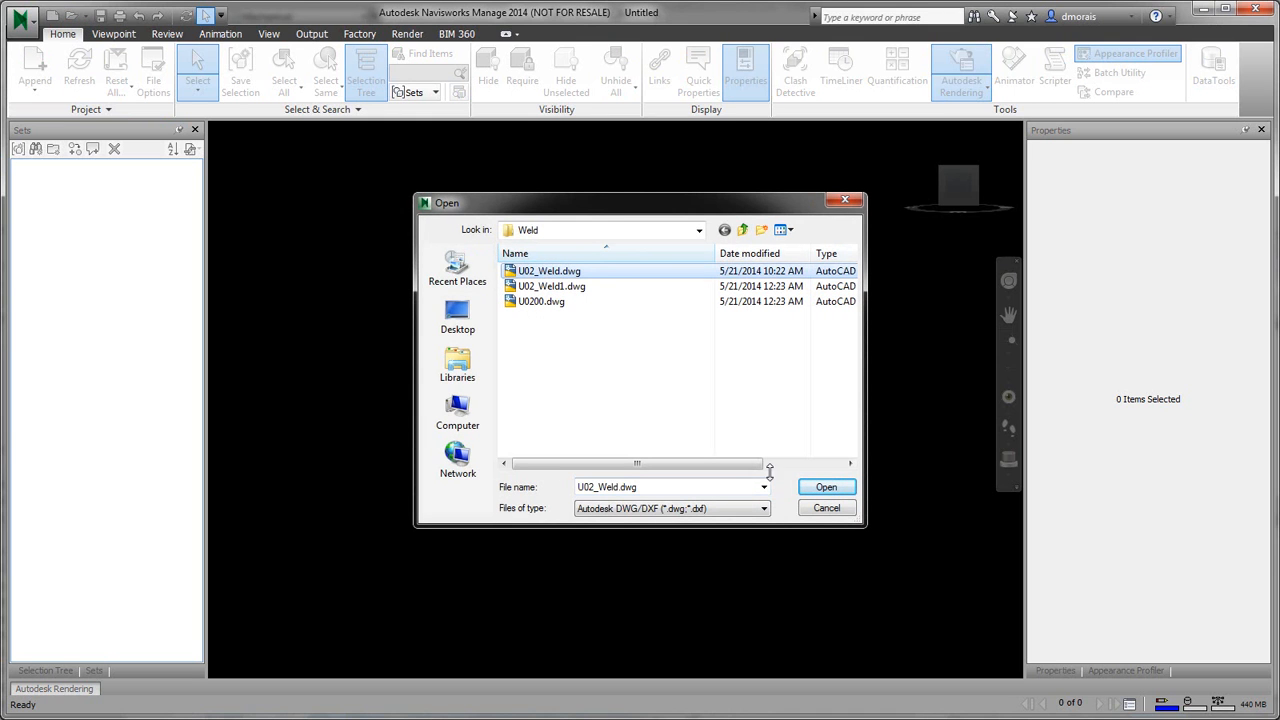
left_click(828, 488)
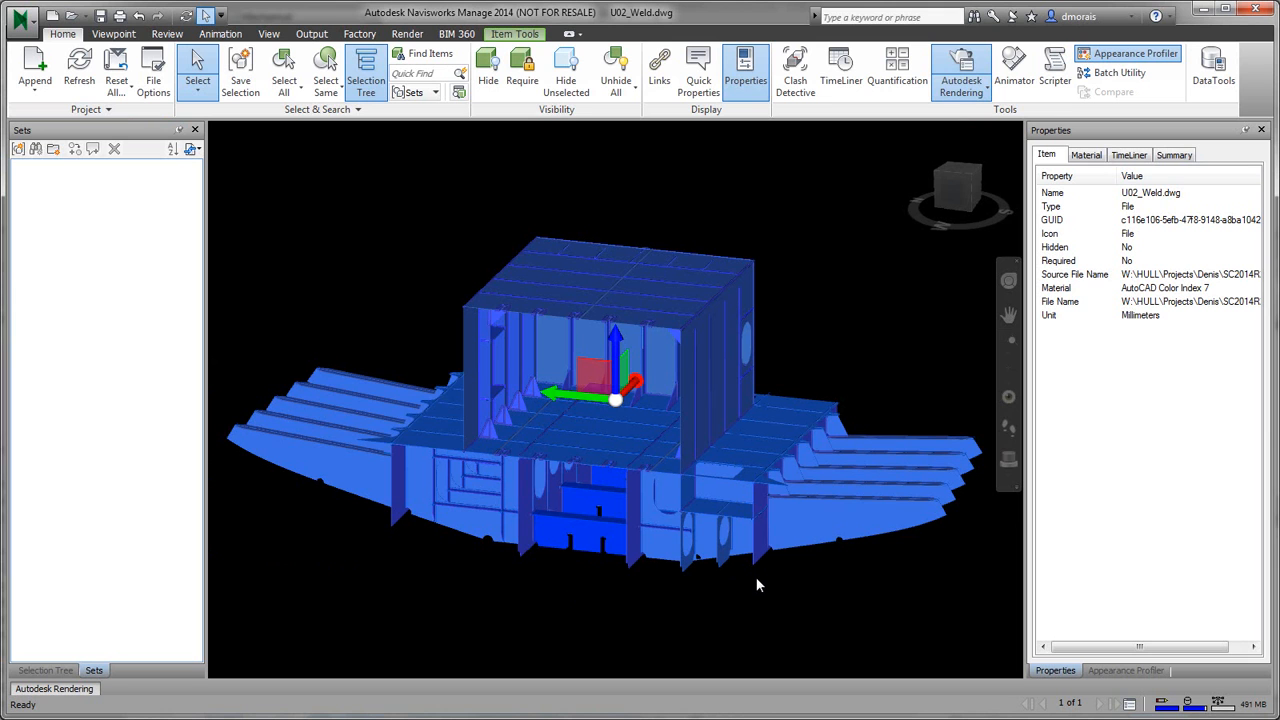
left_click(756, 578)
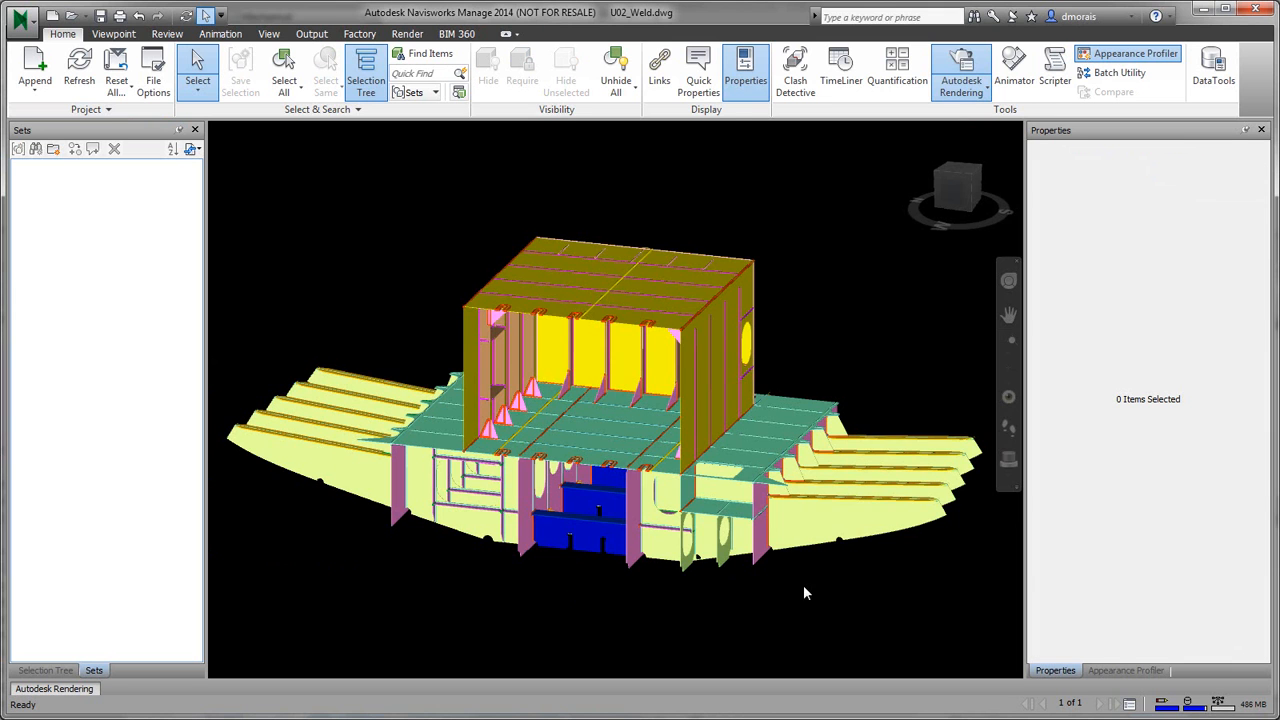
Step: Inspect the ShipConstructor properties of the deck plate beside the deckhouse and of a vertical weld on the deckhouse side wall
middle_click_drag(822, 586, 767, 531)
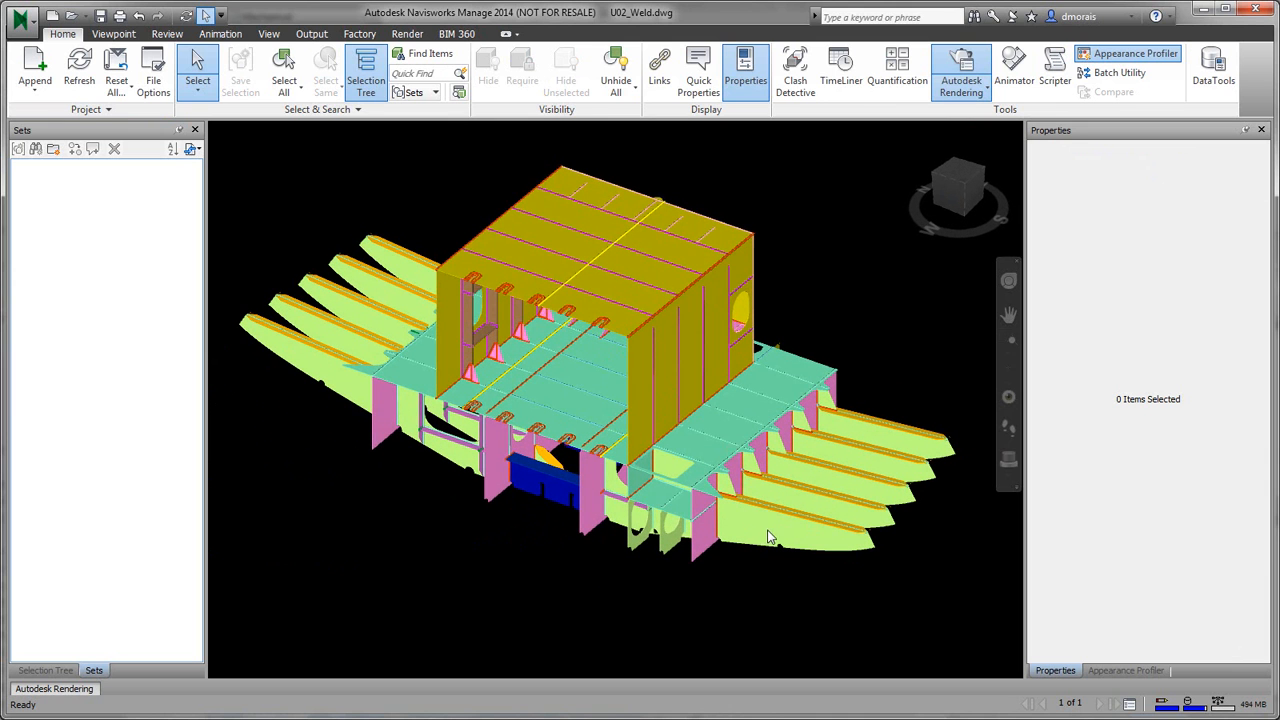
left_click(727, 440)
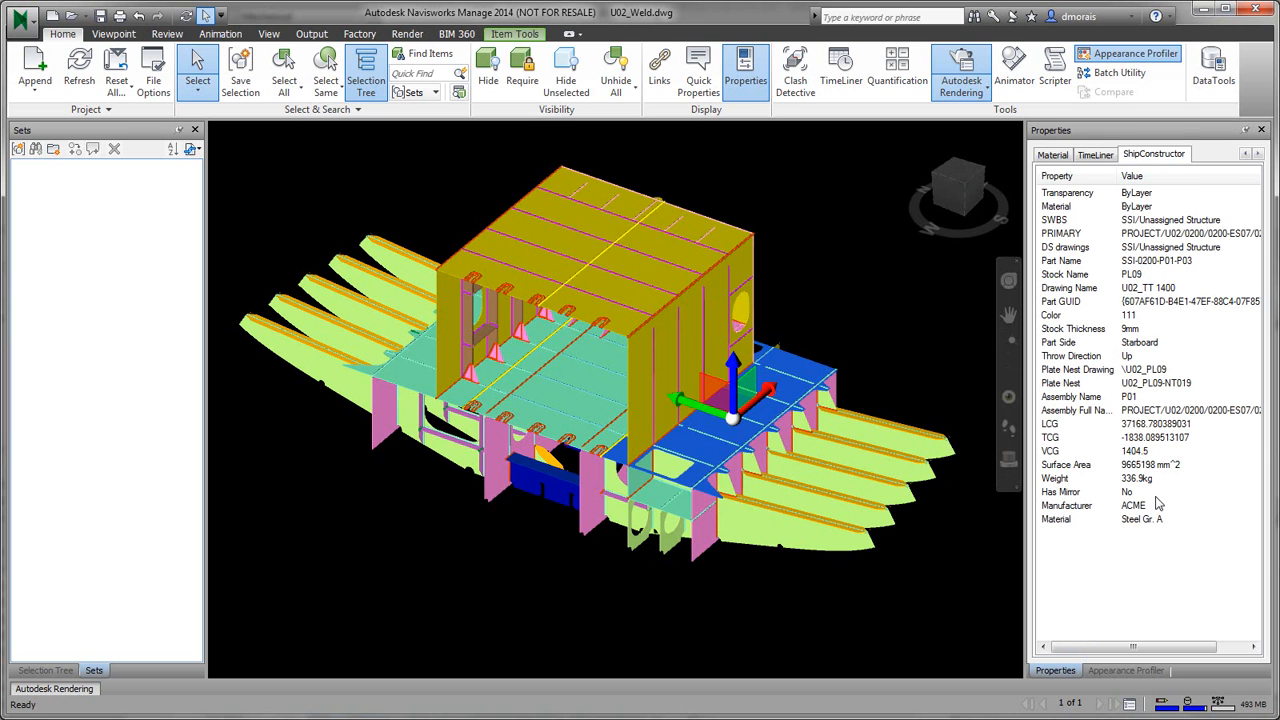
key("Escape")
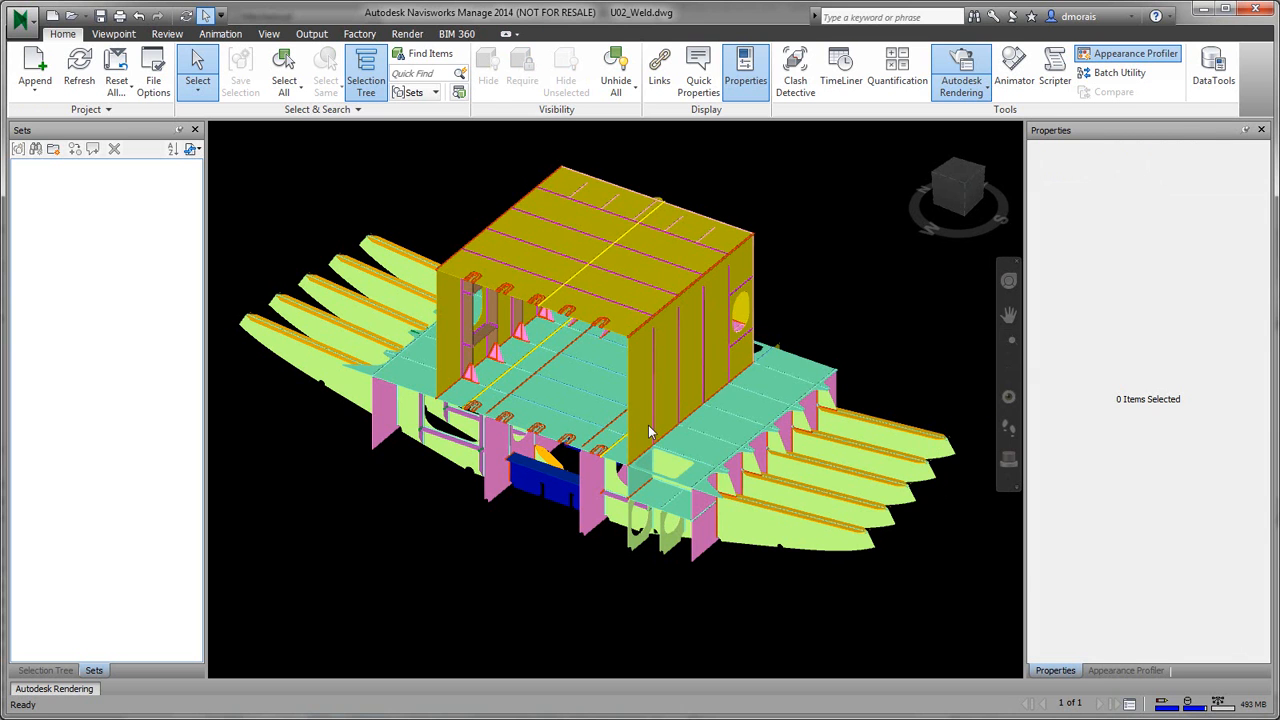
scroll(646, 436, "up", 4)
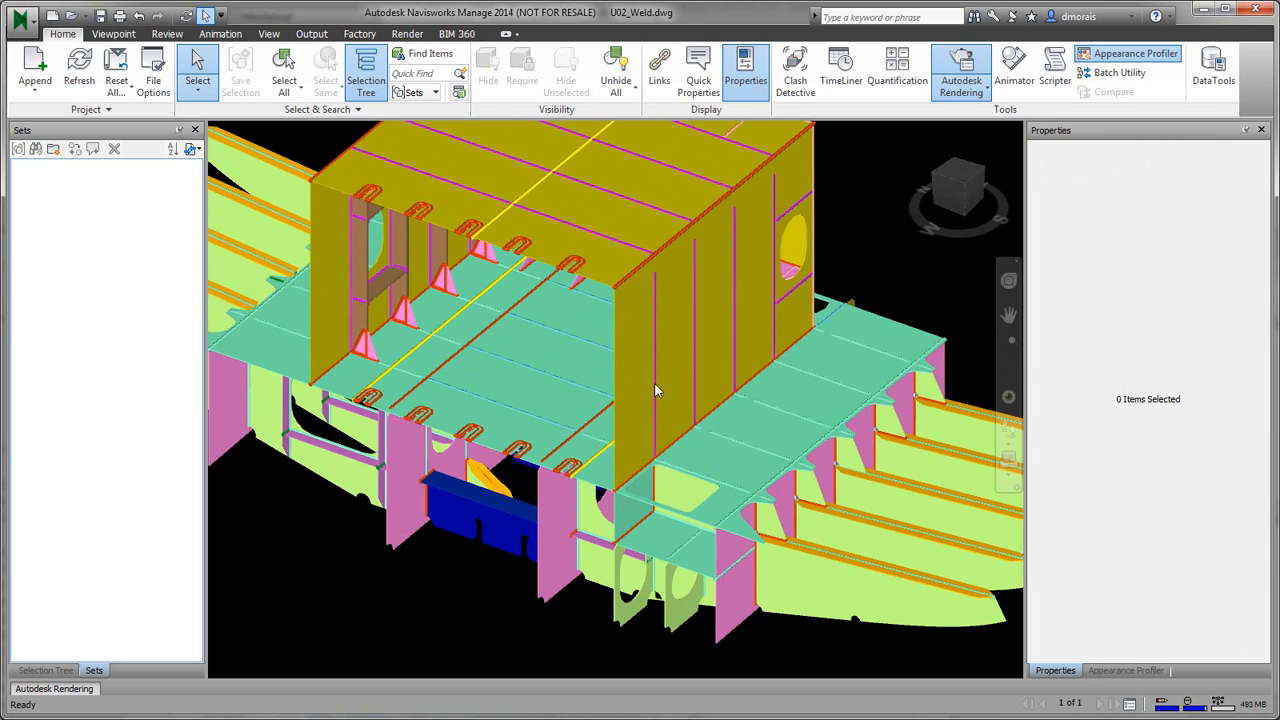
left_click(656, 390)
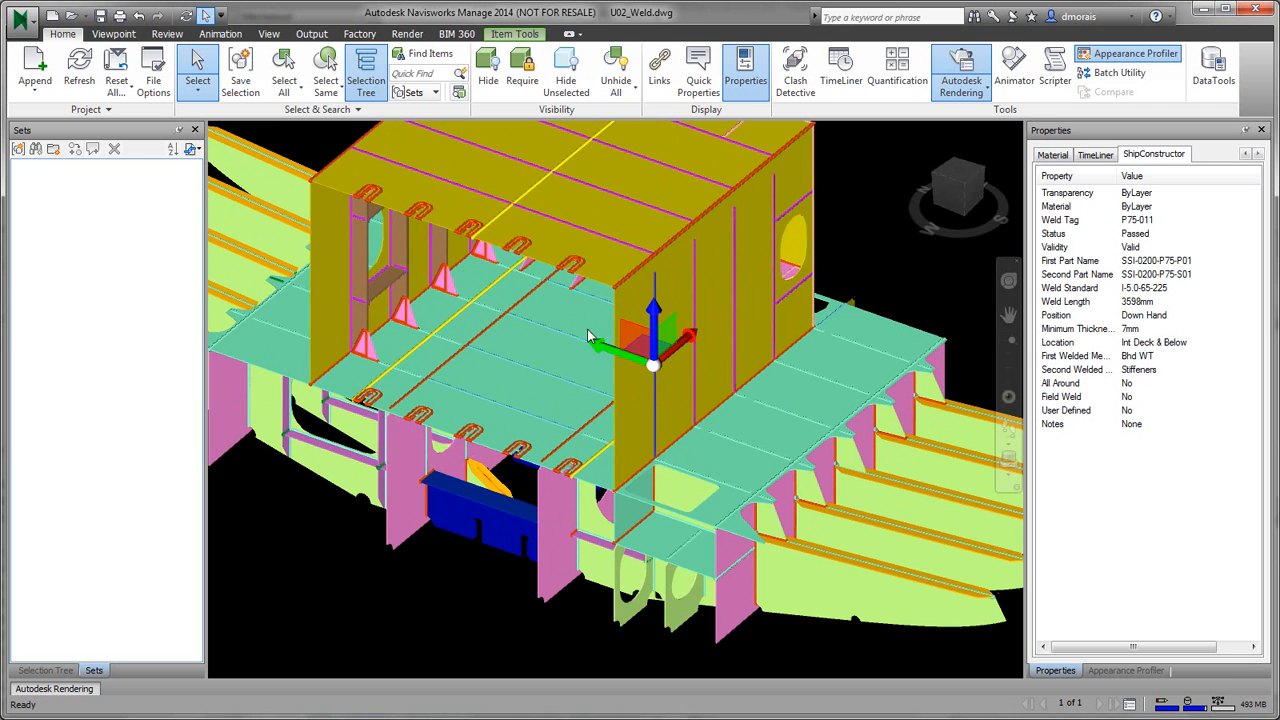
Step: Import the search sets from Weld_SearchSets.xml and expand the Welds folder
left_click(191, 149)
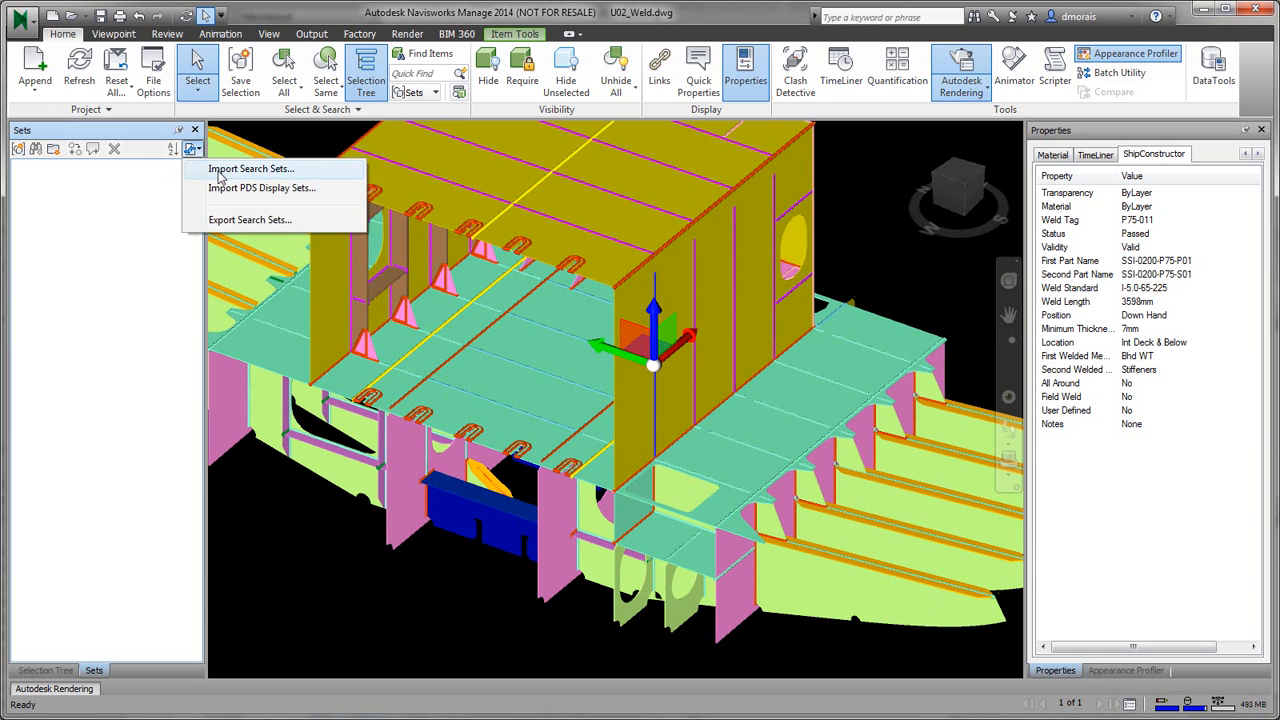
left_click(240, 169)
left_click(496, 296)
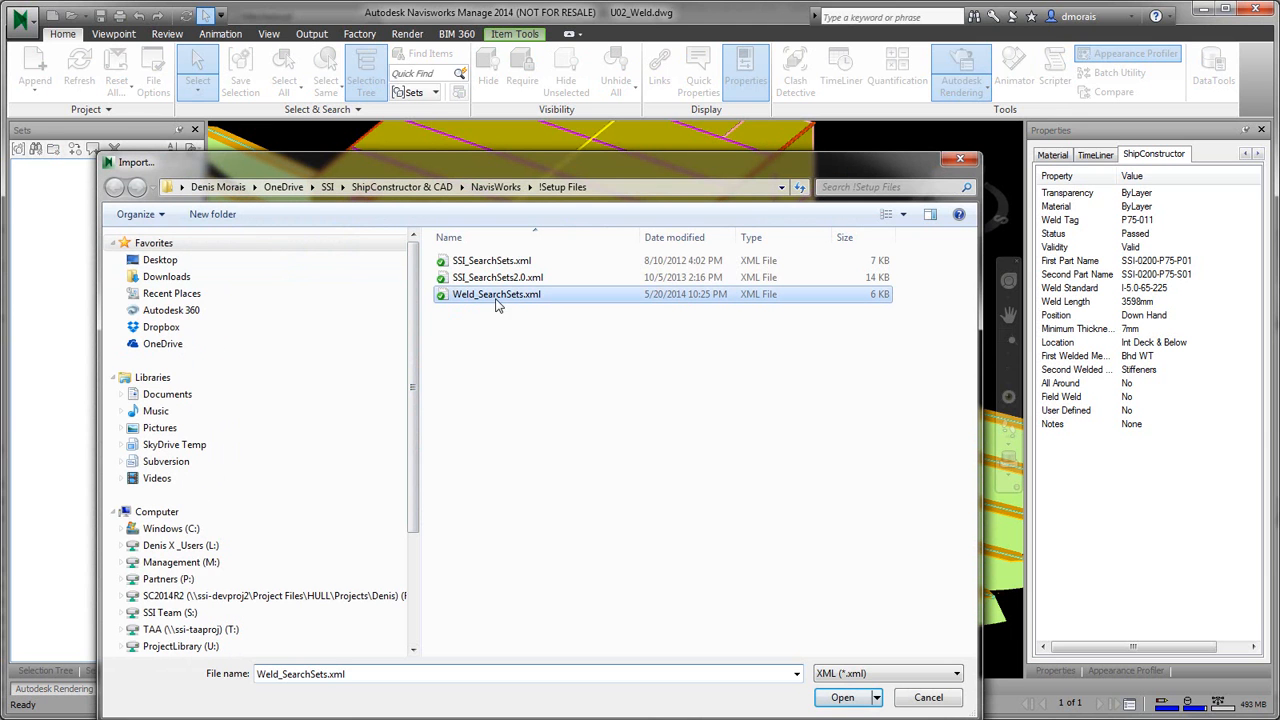
left_click(843, 697)
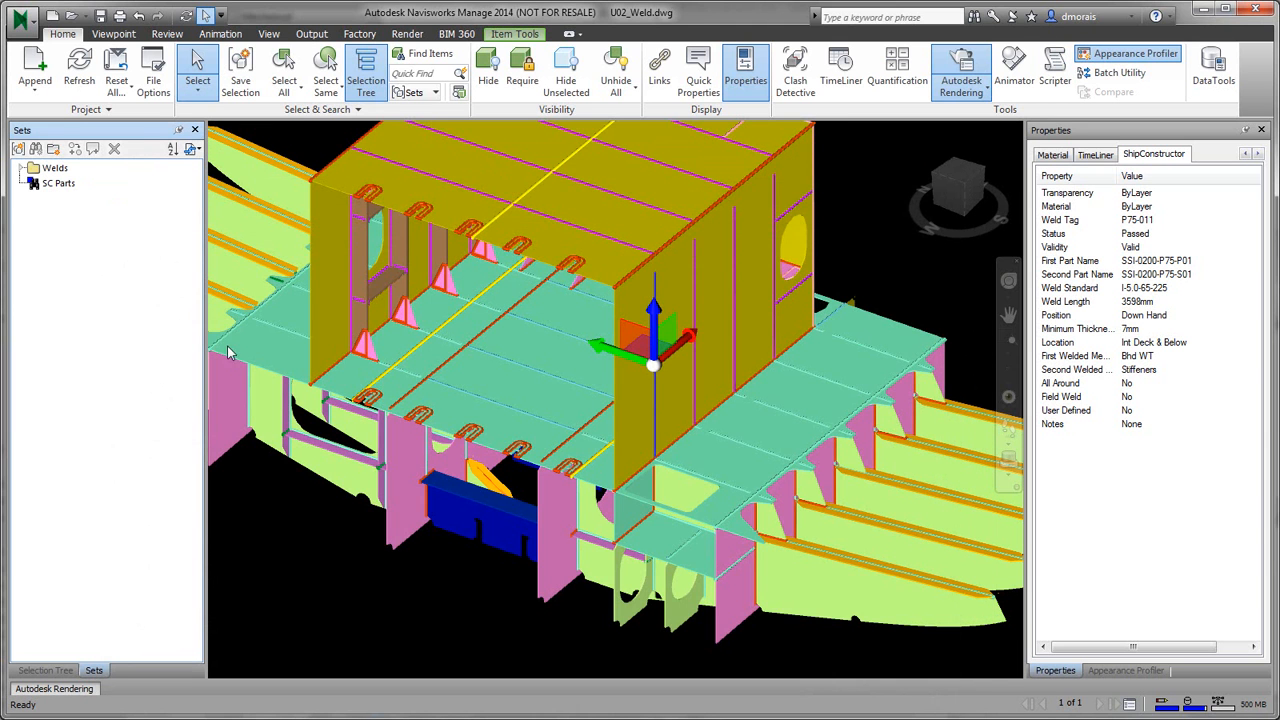
left_click(21, 169)
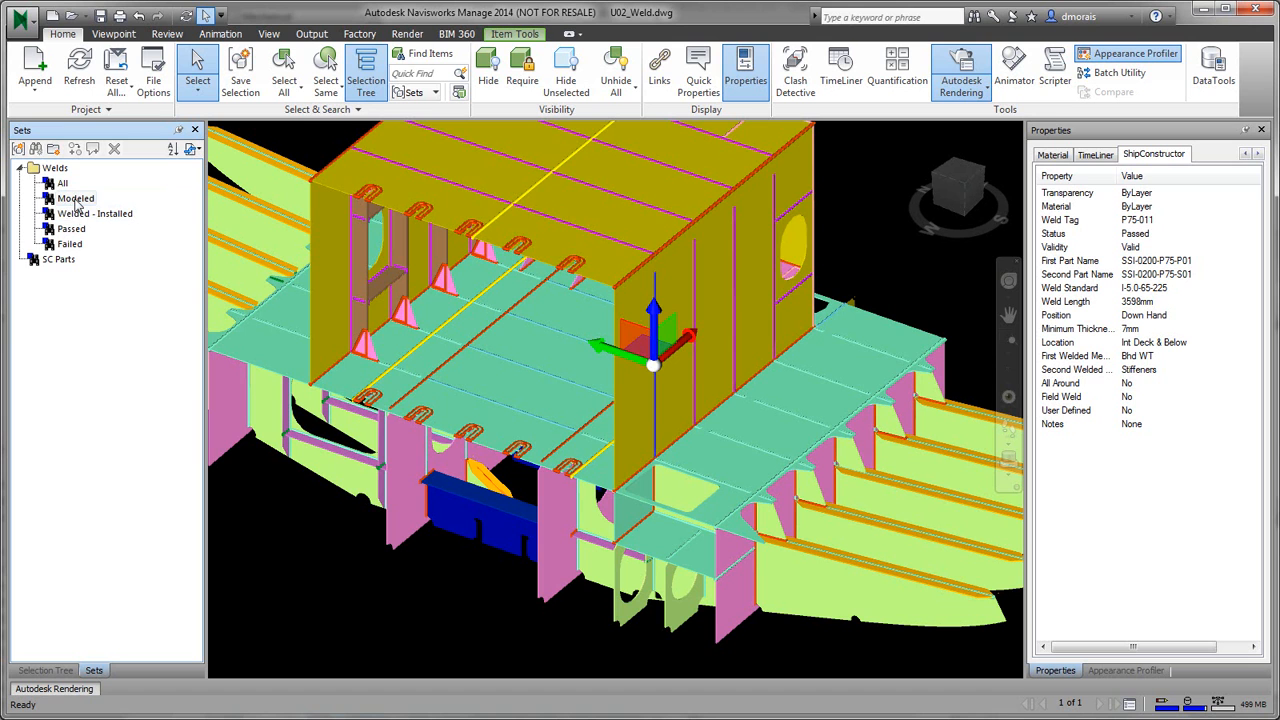
Step: Select every weld with the All search set, hide all unselected items and clear the selection
left_click(858, 260)
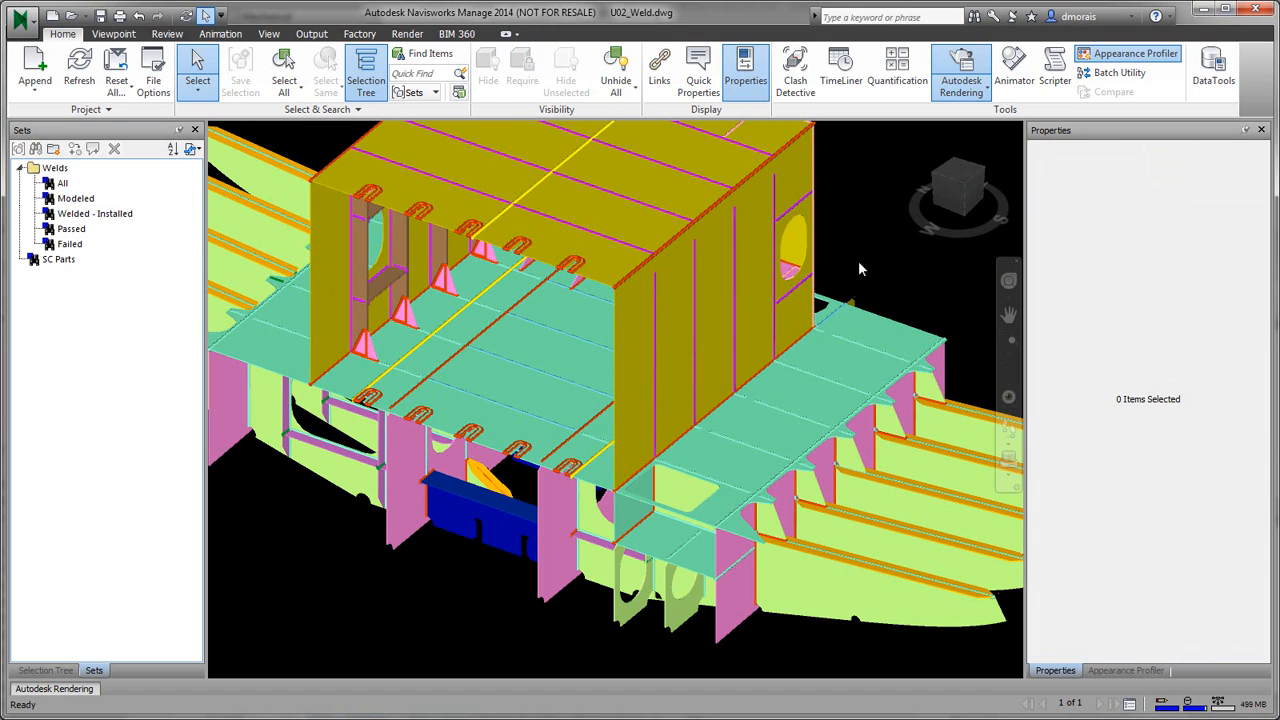
scroll(858, 260, "down", 2)
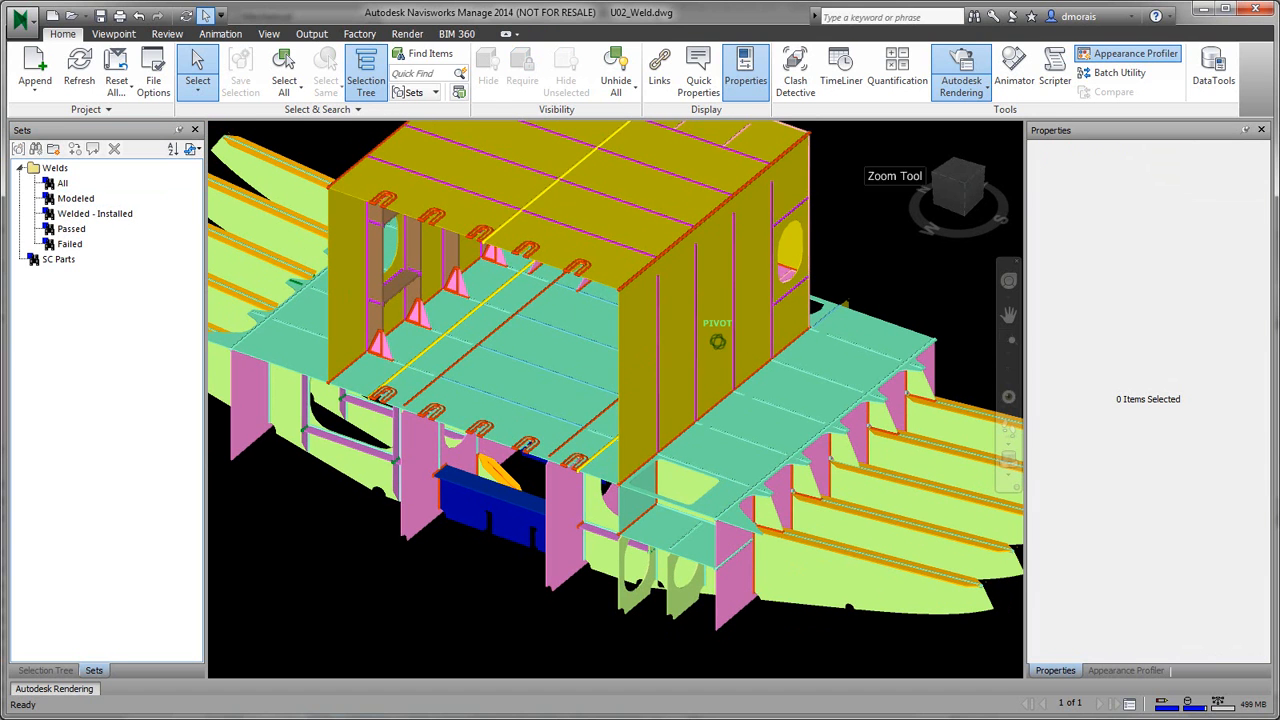
left_click(61, 184)
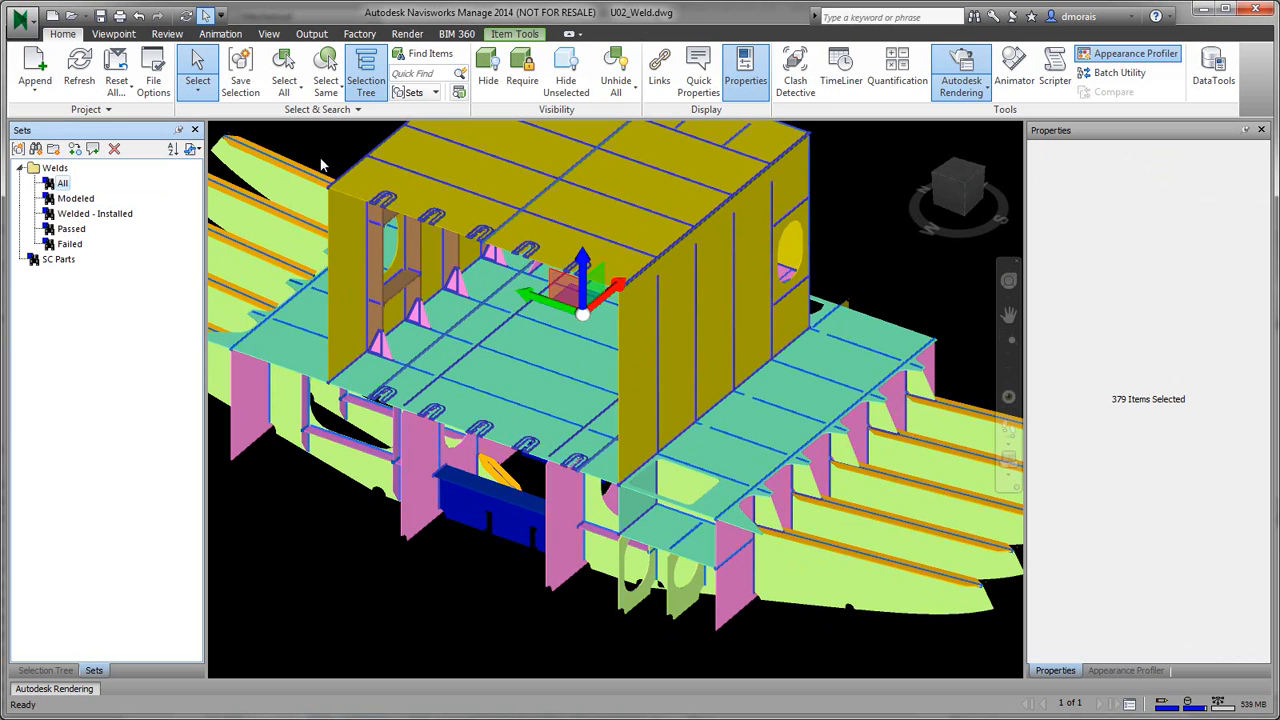
left_click(552, 82)
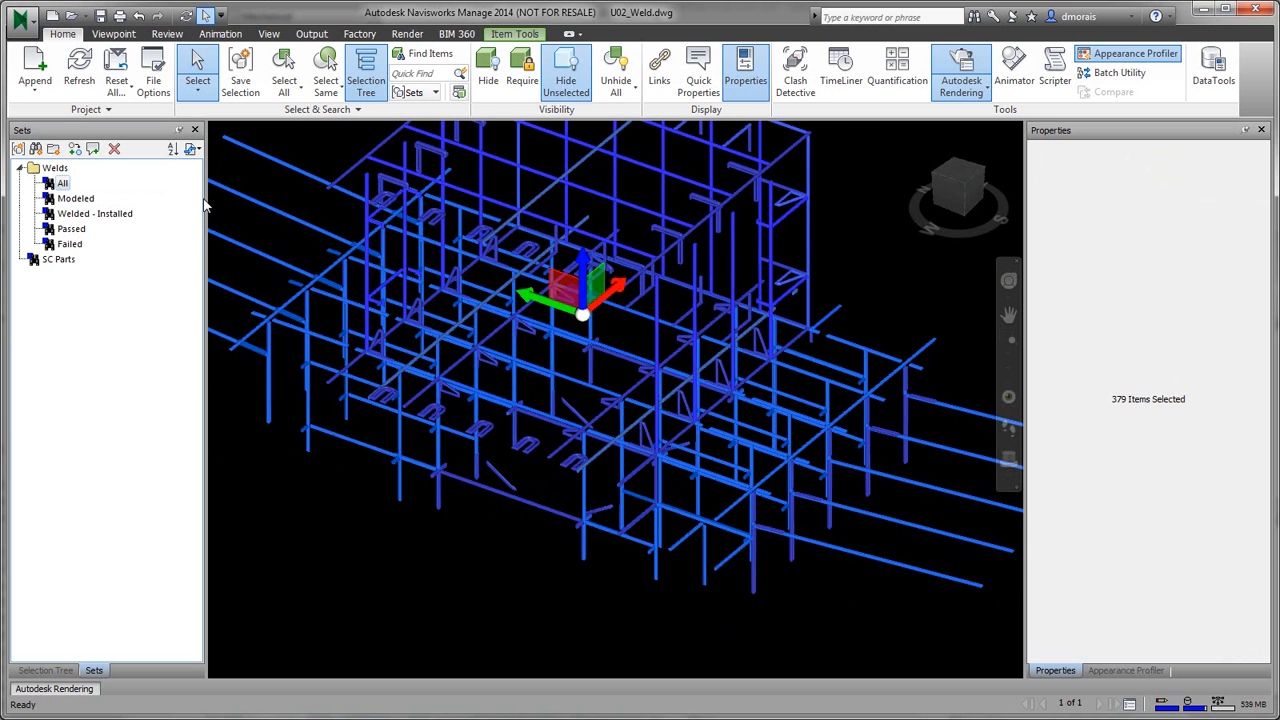
key("Escape")
Step: Highlight the welds in the Modeled, Passed and Failed search sets one after another
left_click(78, 199)
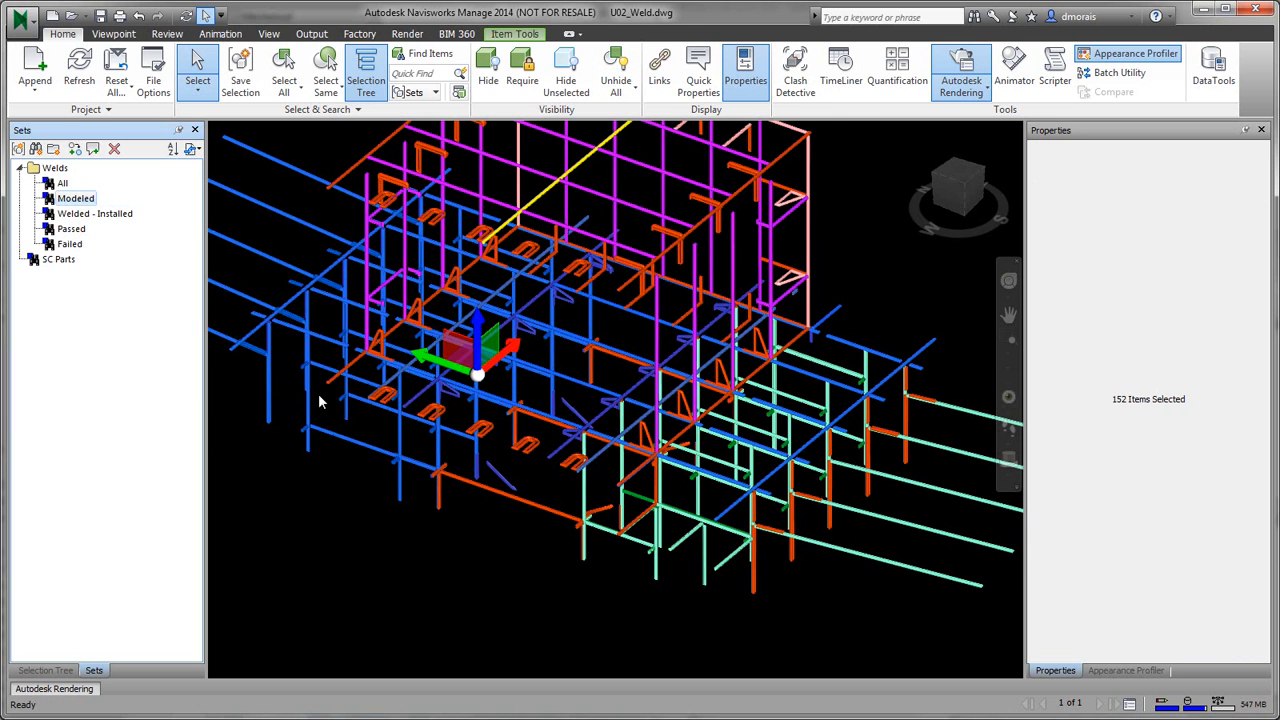
middle_click_drag(403, 517, 467, 535)
key("Escape")
left_click(82, 231)
key("Escape")
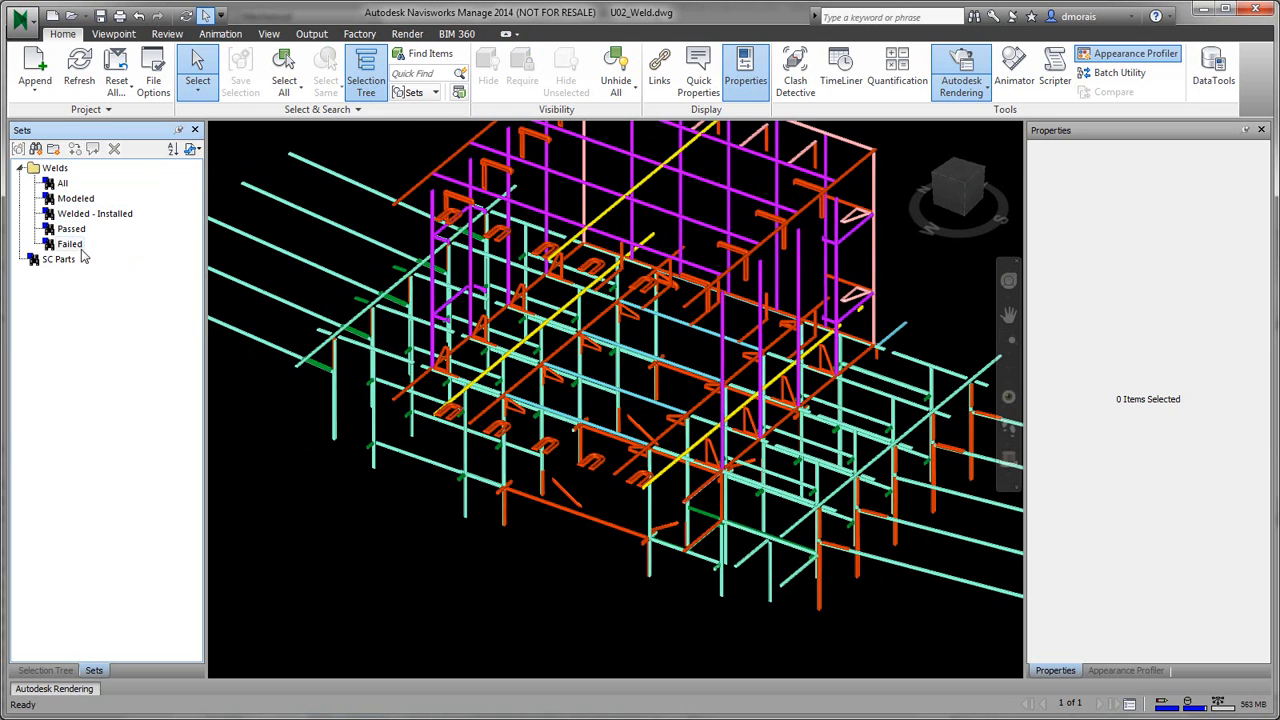
left_click(72, 244)
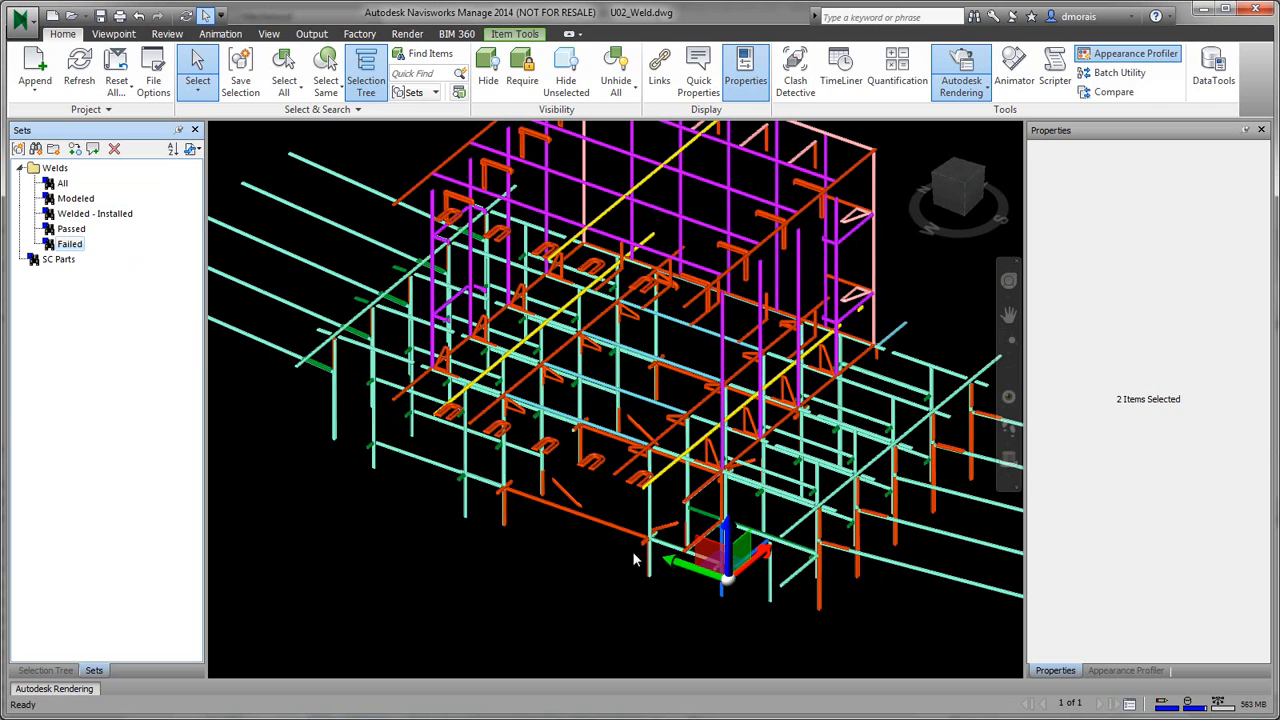
key("Escape")
Step: Inspect the ShipConstructor properties of one of the long hull frame welds extending outward from the deck
middle_click_drag(619, 514, 607, 532)
scroll(604, 514, "down", 1)
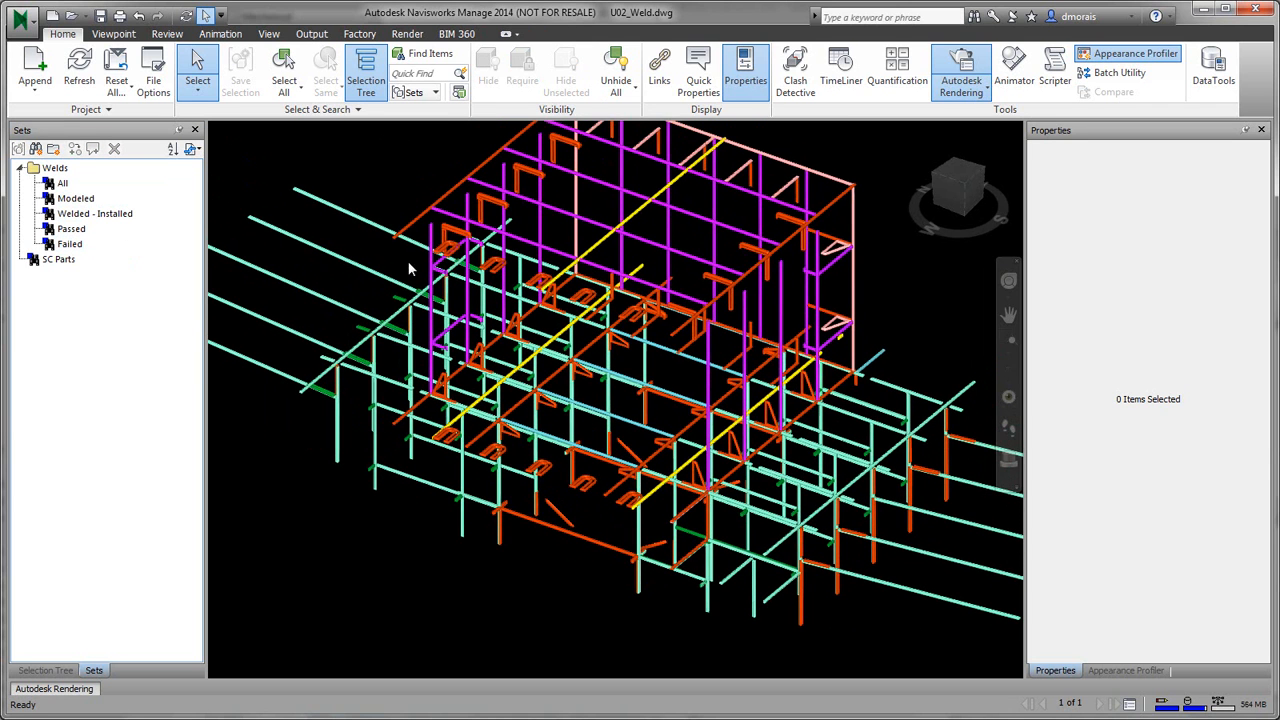
left_click(384, 231)
left_click(368, 272)
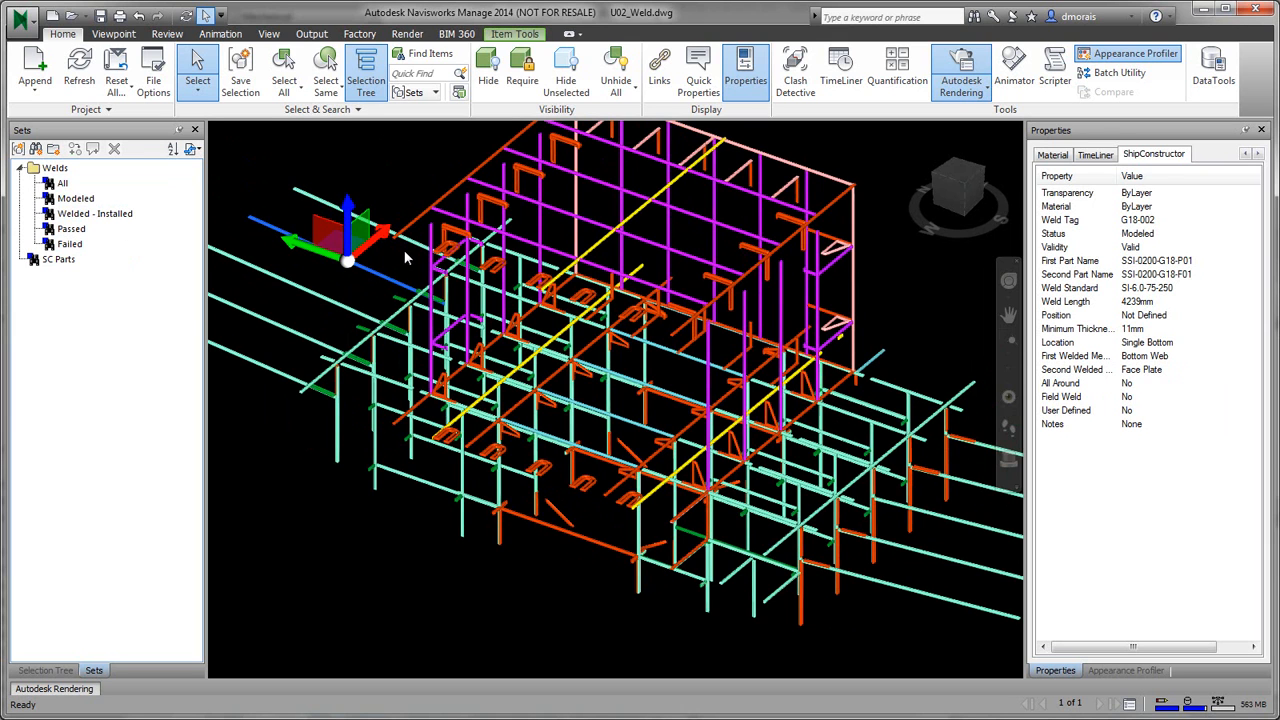
Step: Inspect the properties of a weld below the deck edge and of the yellow weld across the deckhouse roof
left_click(1008, 315)
left_click_drag(663, 409, 663, 377)
middle_click_drag(663, 378, 663, 376)
middle_click_drag(588, 408, 604, 406, "shift")
scroll(660, 382, "down", 3)
middle_click_drag(678, 332, 653, 382)
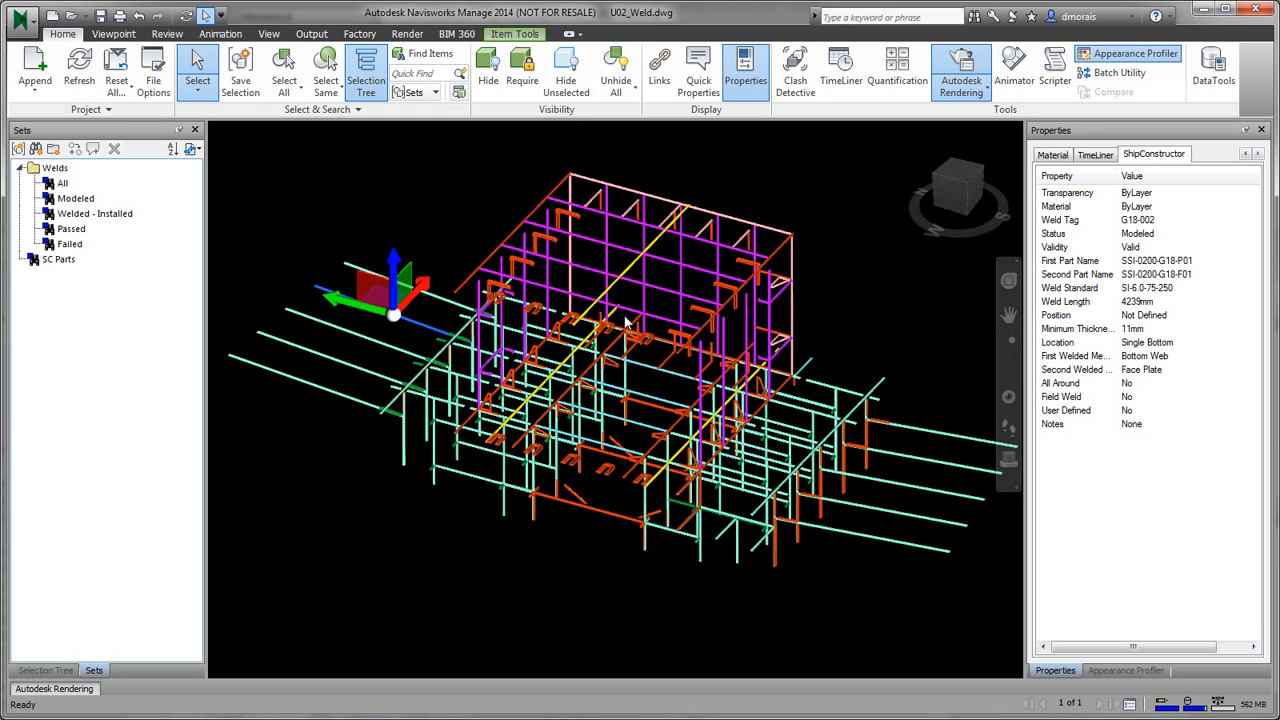
left_click(827, 407)
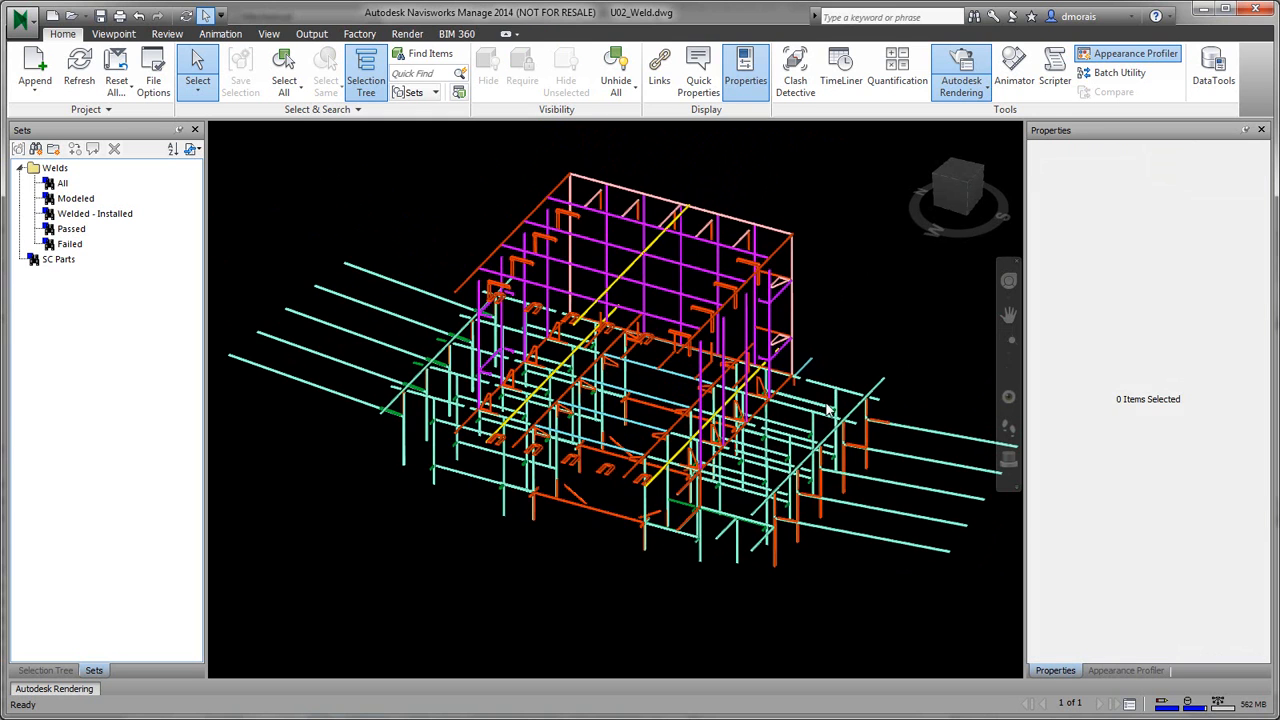
left_click(824, 410)
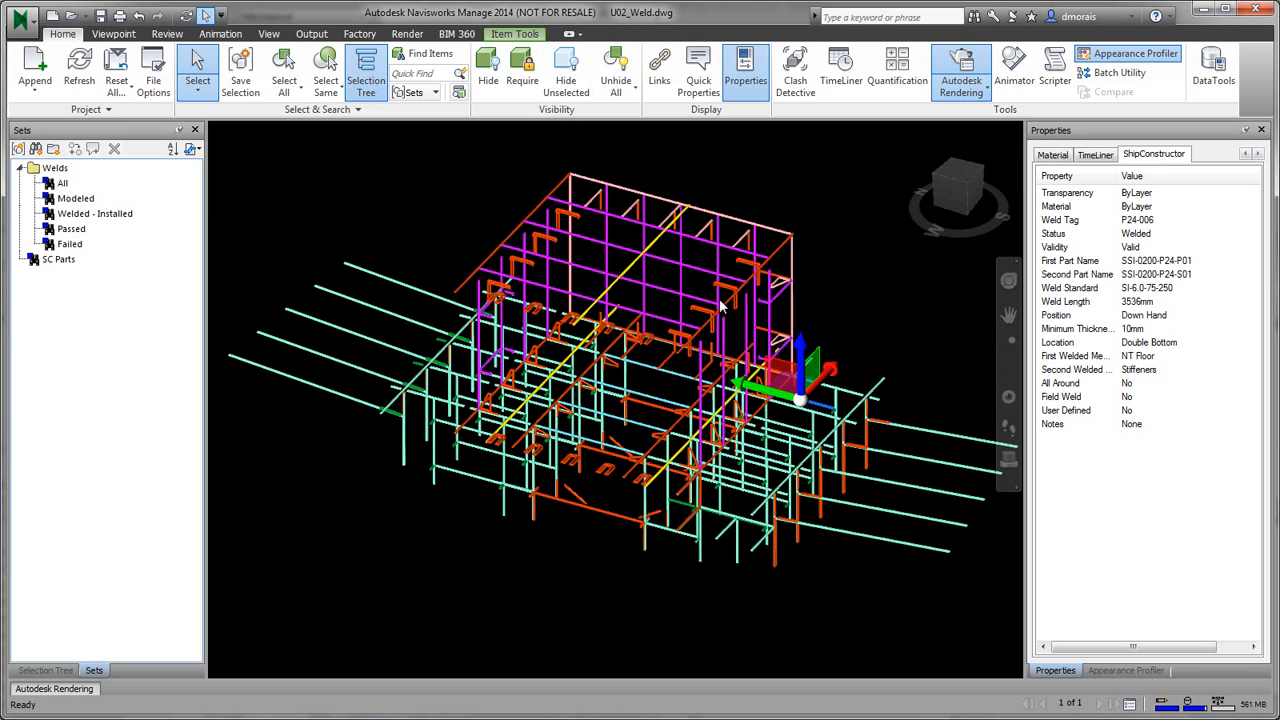
left_click(638, 270)
left_click(631, 266)
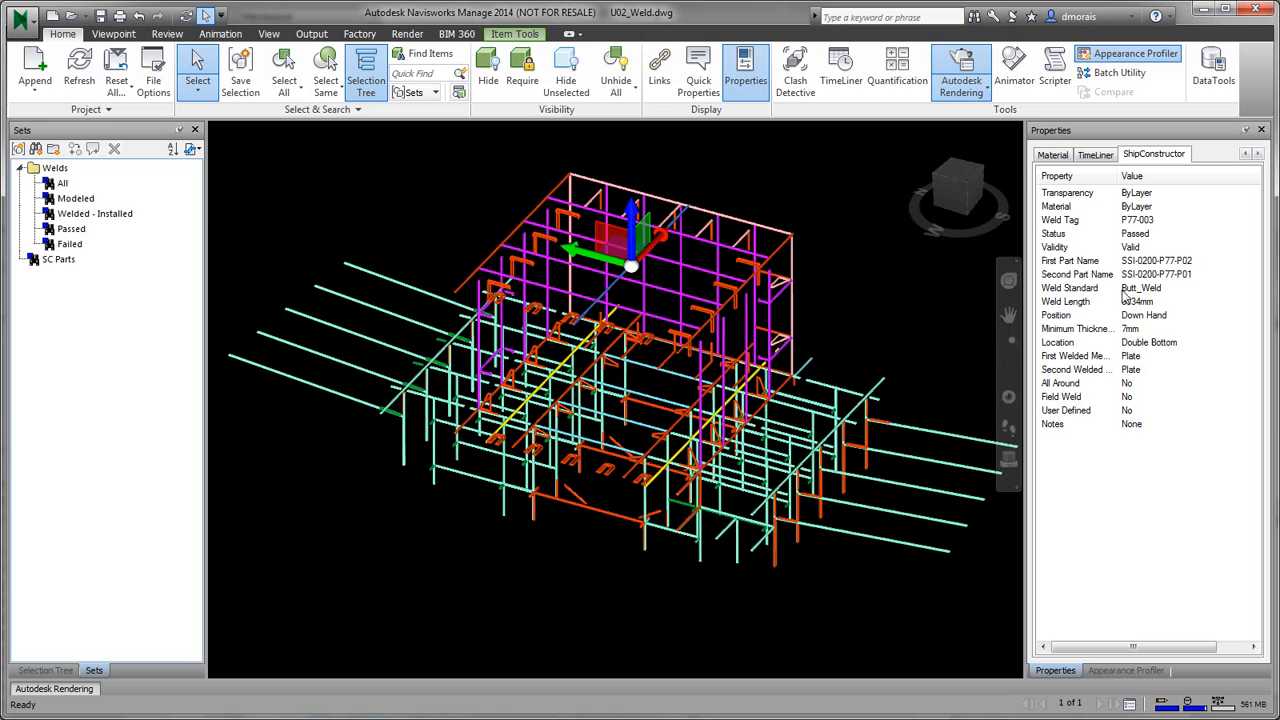
left_click(622, 368)
mouse_move(624, 520)
middle_mouse_down("shift")
mouse_move(644, 498)
mouse_move(586, 520)
mouse_move(611, 534)
middle_mouse_up("shift")
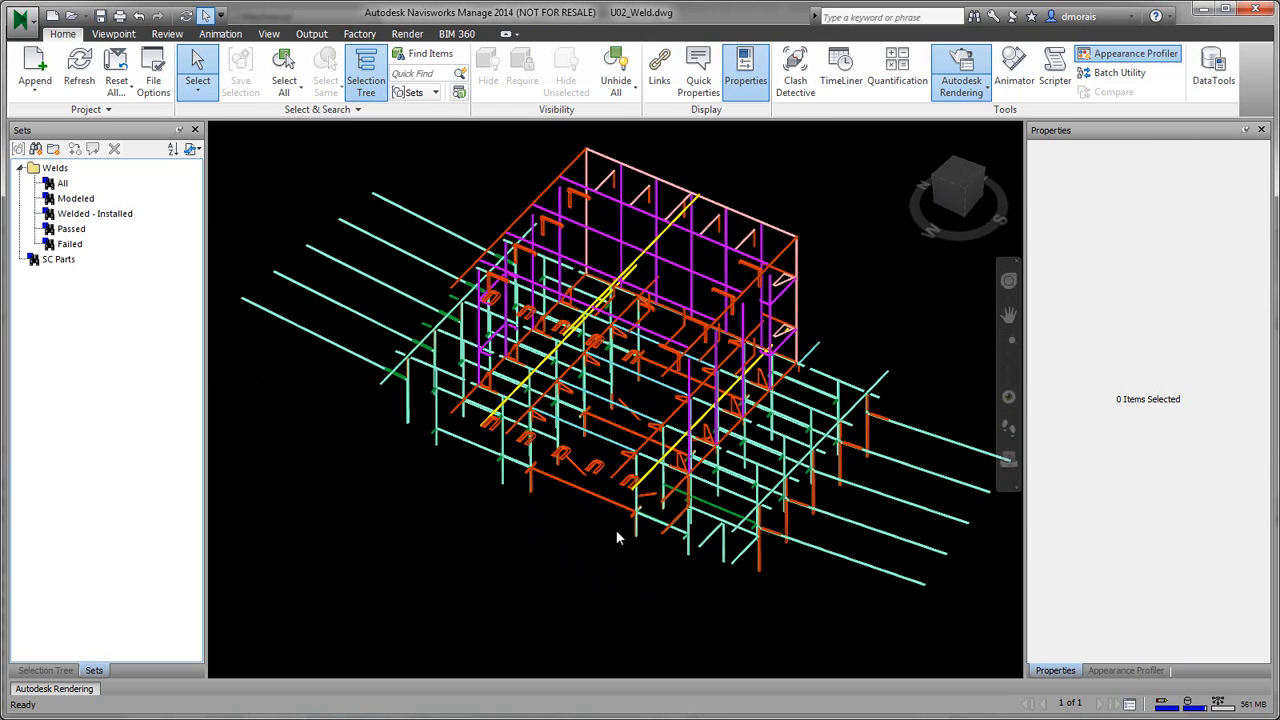
middle_click_drag(782, 580, 752, 583)
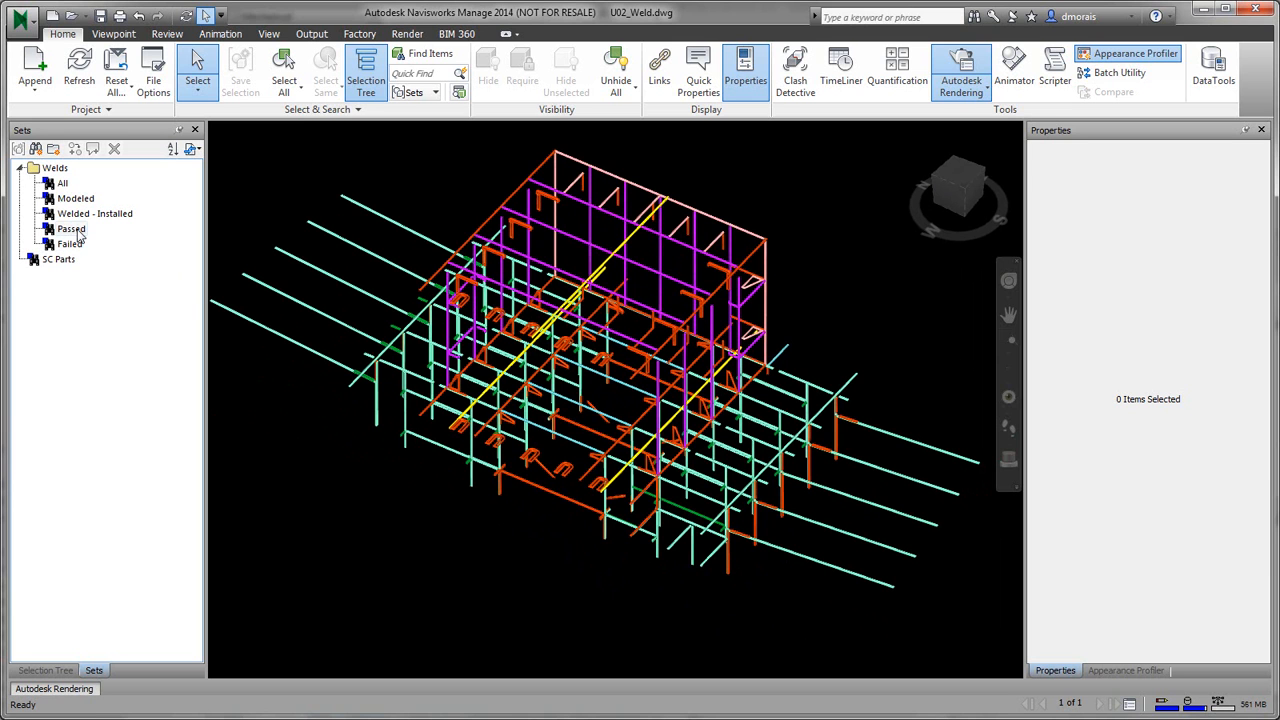
middle_click_drag(558, 566, 588, 548, "shift")
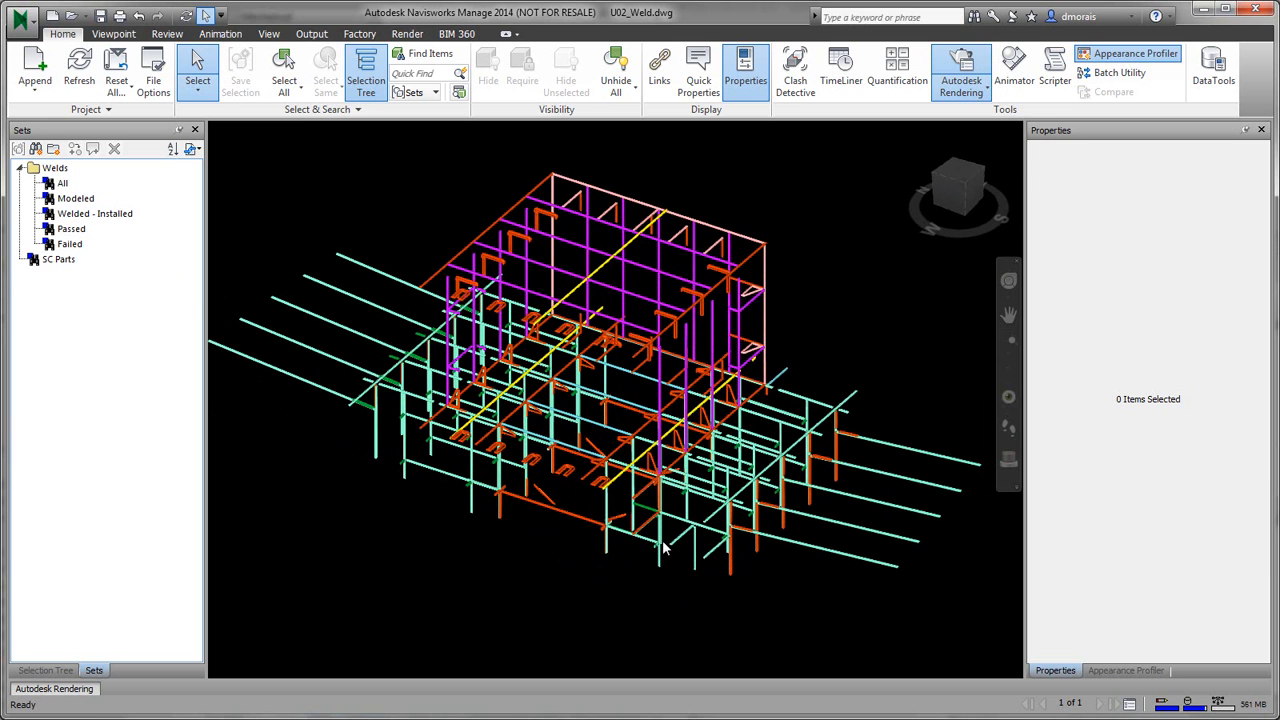
Step: Load Appearance Profile Weld.dat into the Appearance Profiler and unhide all items of the model
left_click(1113, 671)
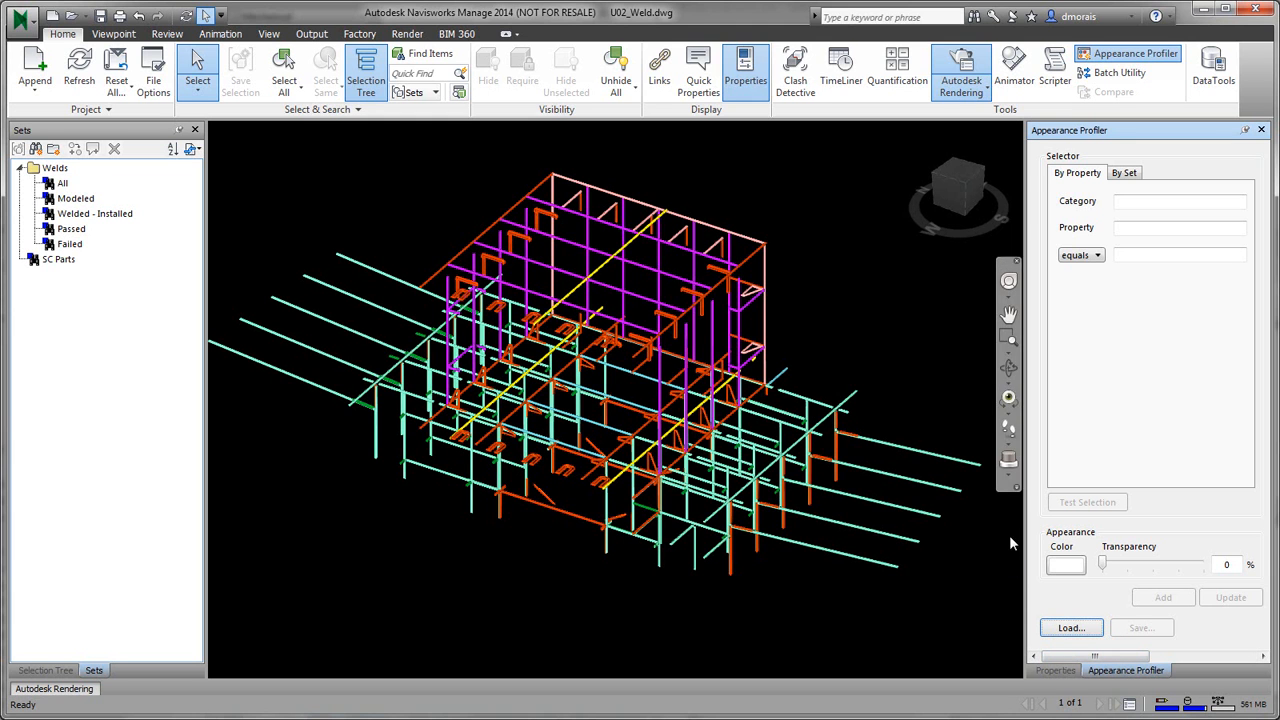
left_click(1071, 630)
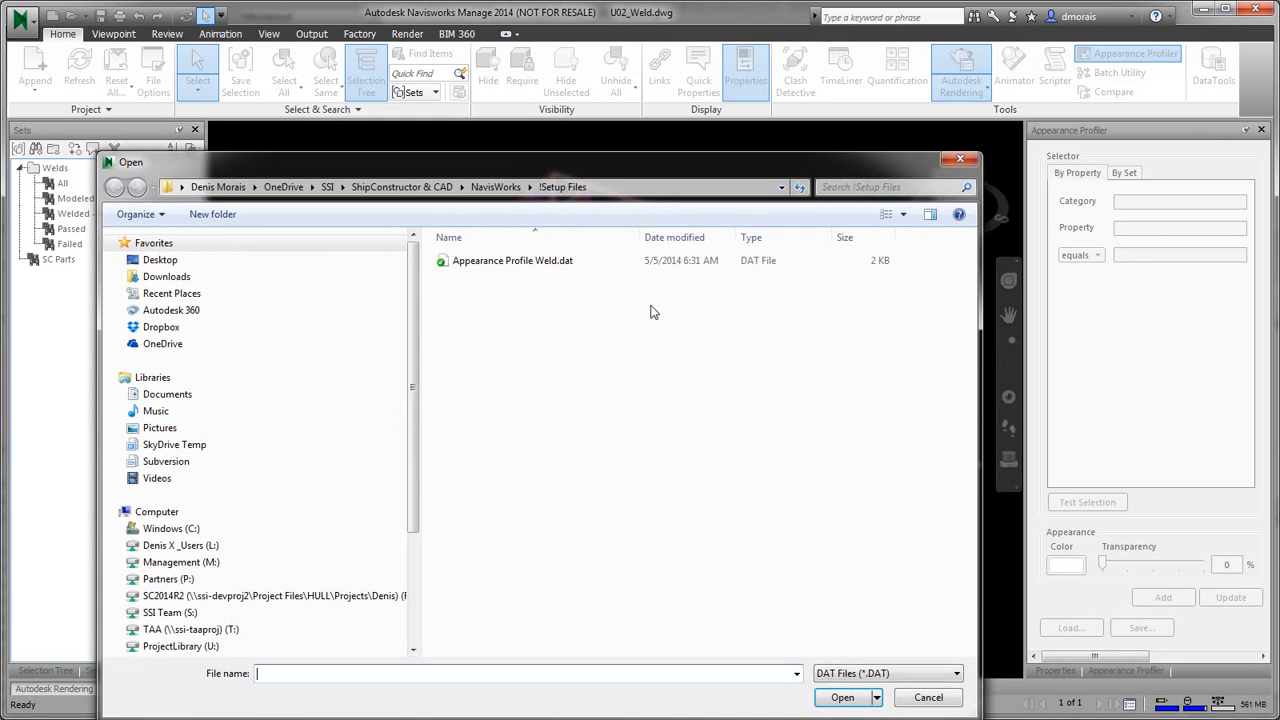
left_click(537, 262)
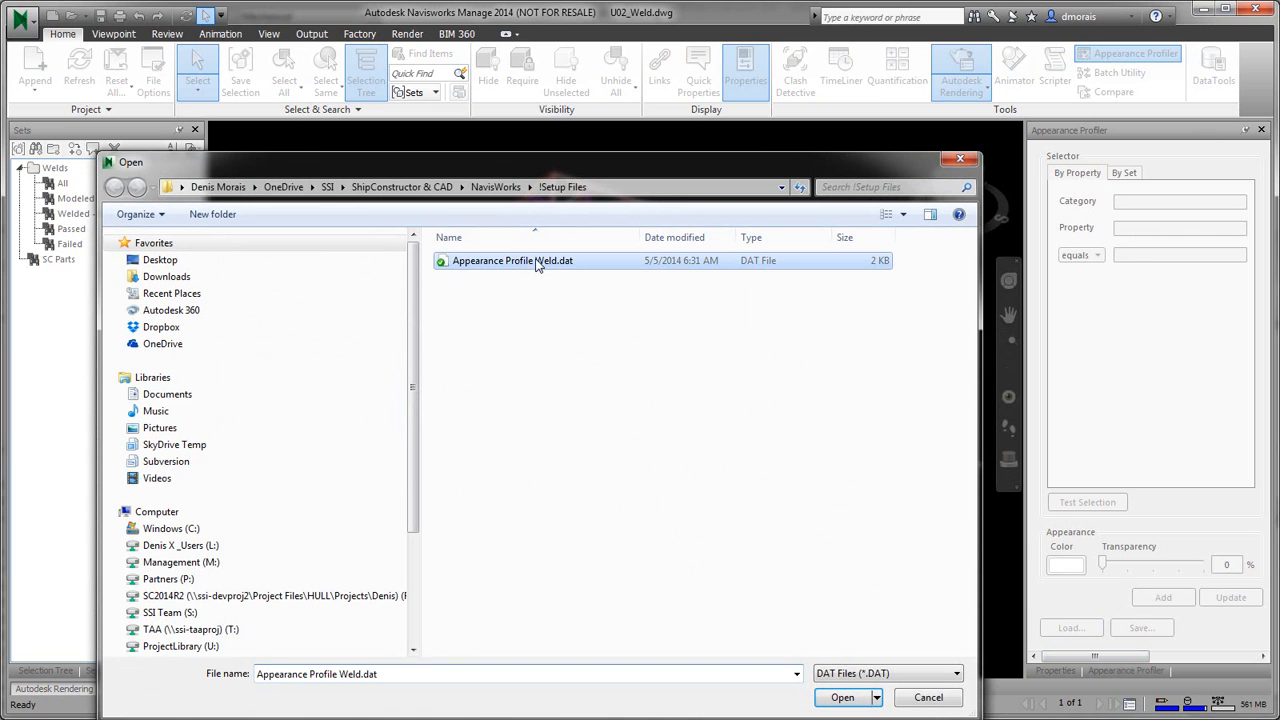
left_click(843, 698)
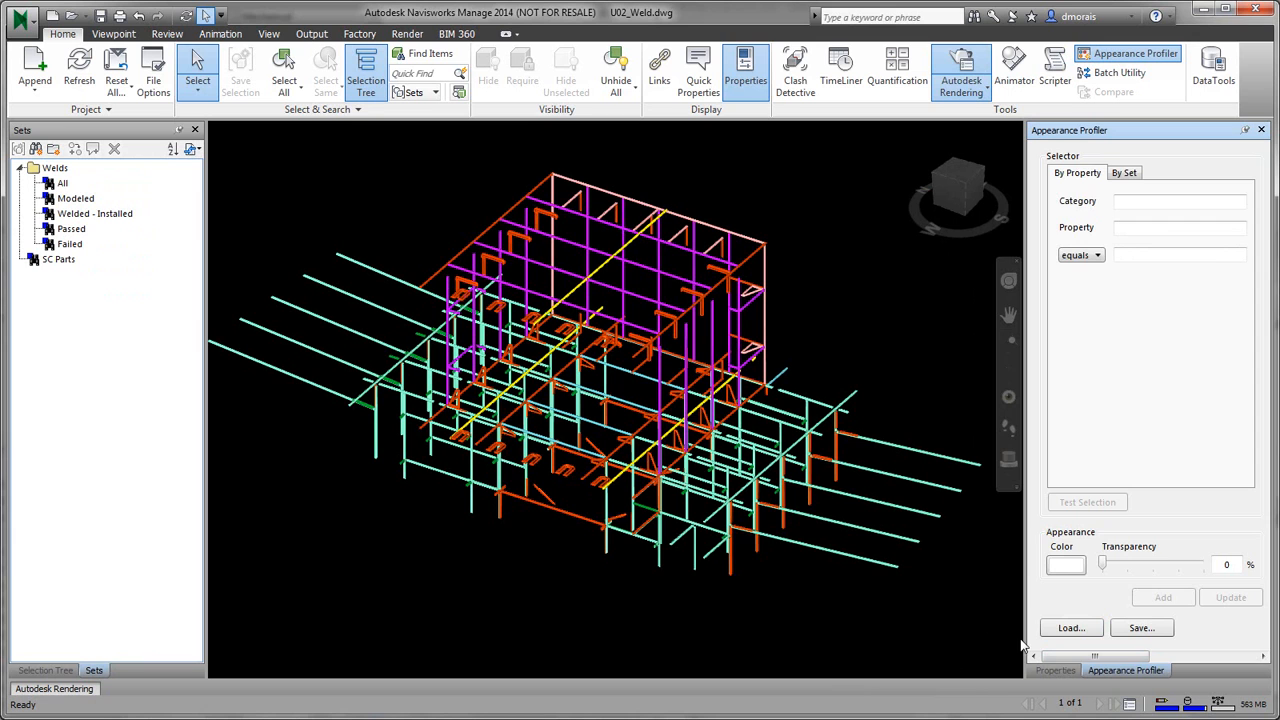
left_click_drag(1086, 663, 1190, 663)
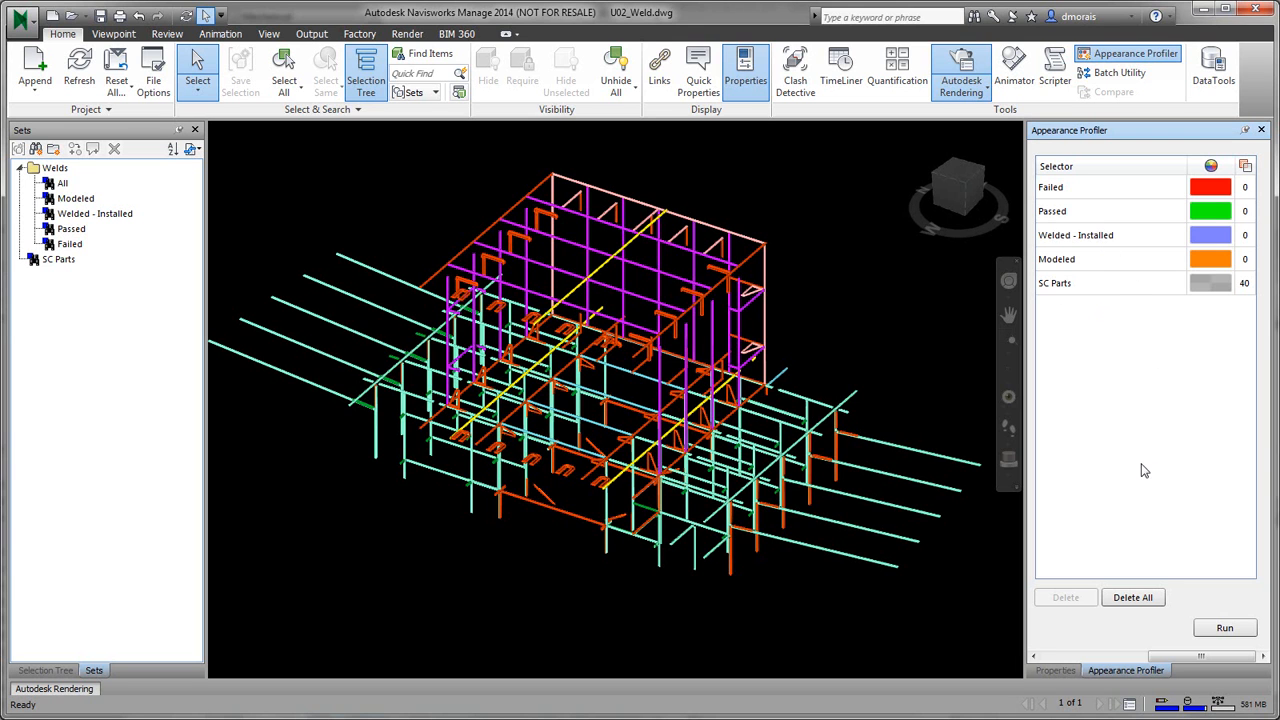
left_click(616, 80)
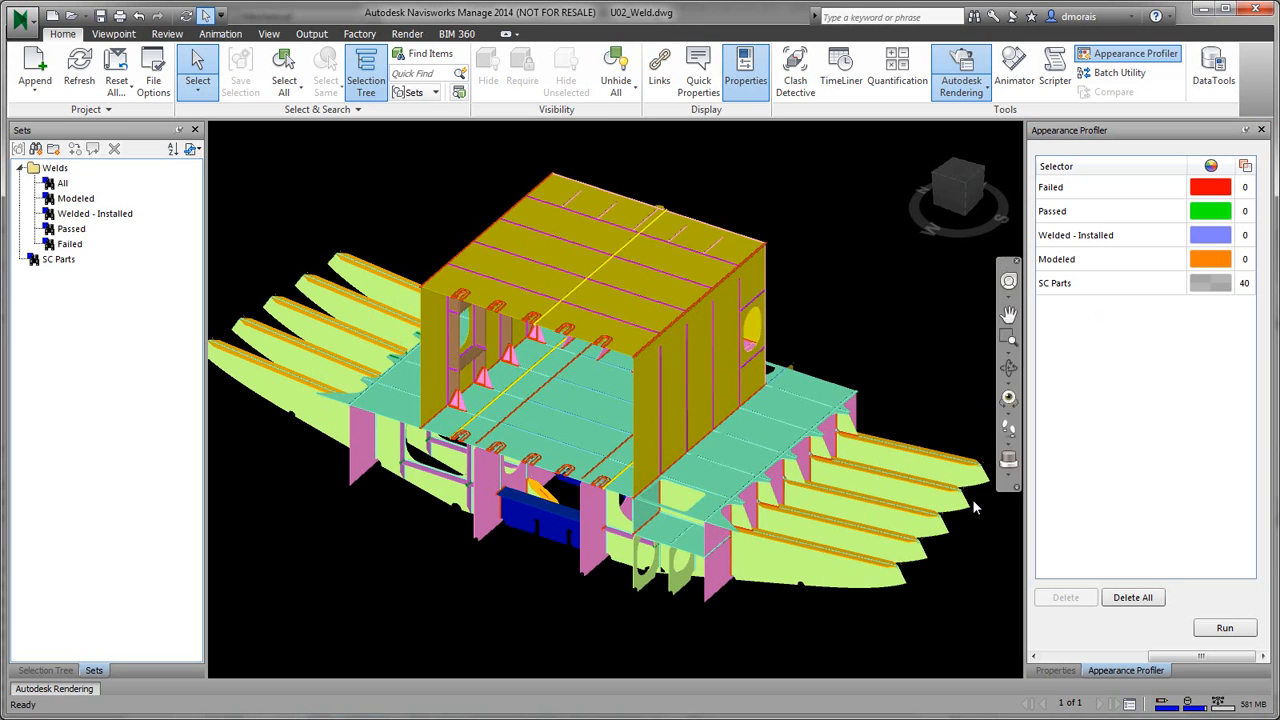
Step: Run the loaded appearance profile to color-code the welds by status and make the SC Parts transparent
left_click(1225, 630)
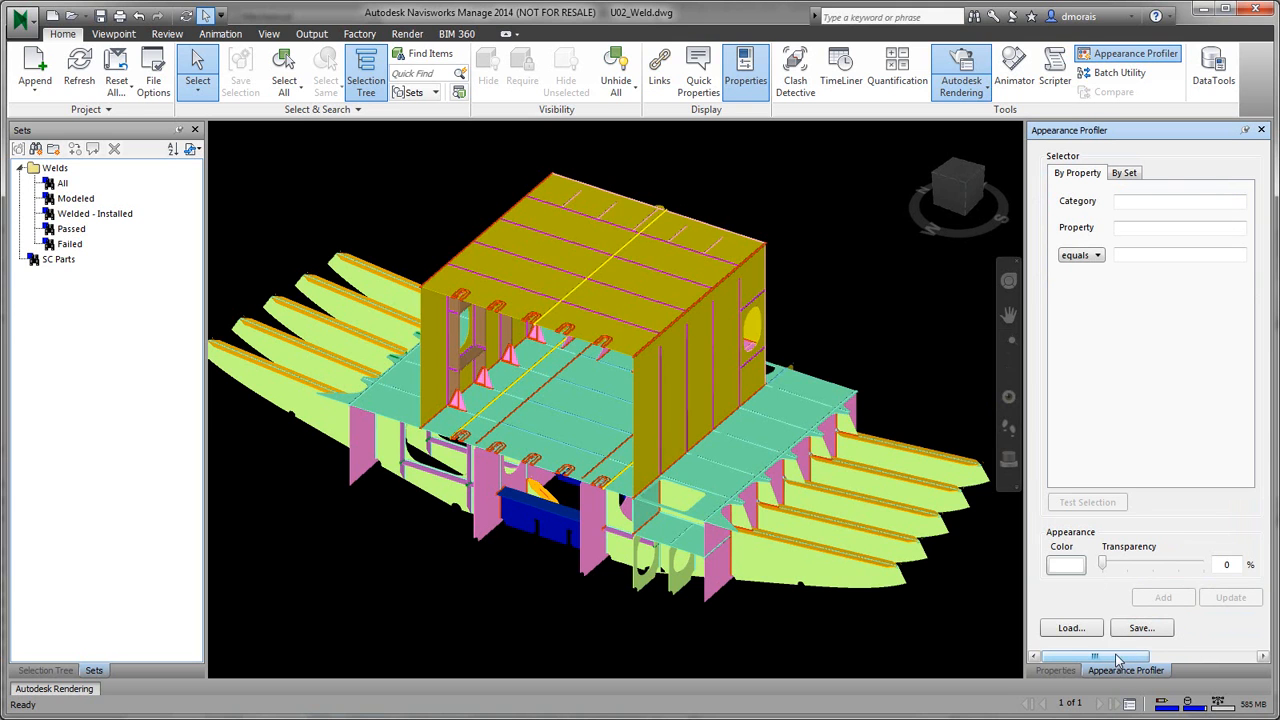
left_click_drag(1117, 657, 1222, 657)
left_click(1225, 627)
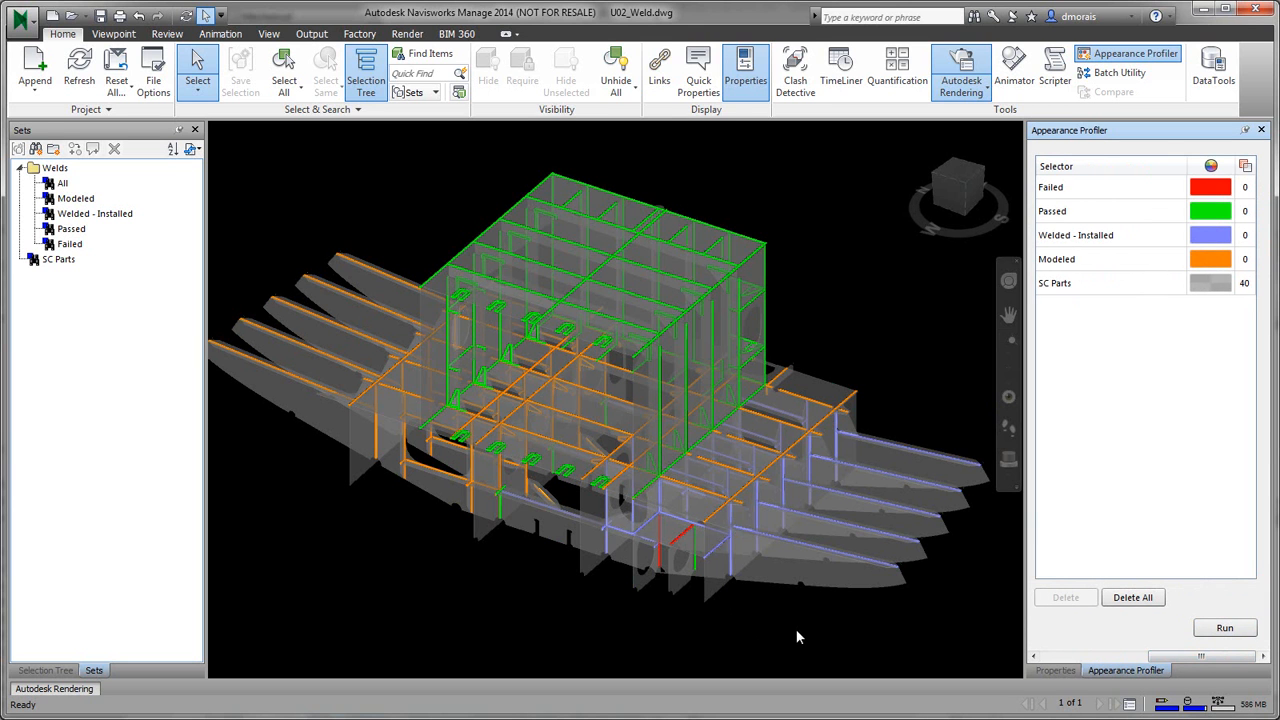
Step: Use SwitchBack on the red vertical weld below the deck to open it in the AutoCAD ShipConstructor drawing
middle_click_drag(797, 634, 794, 611)
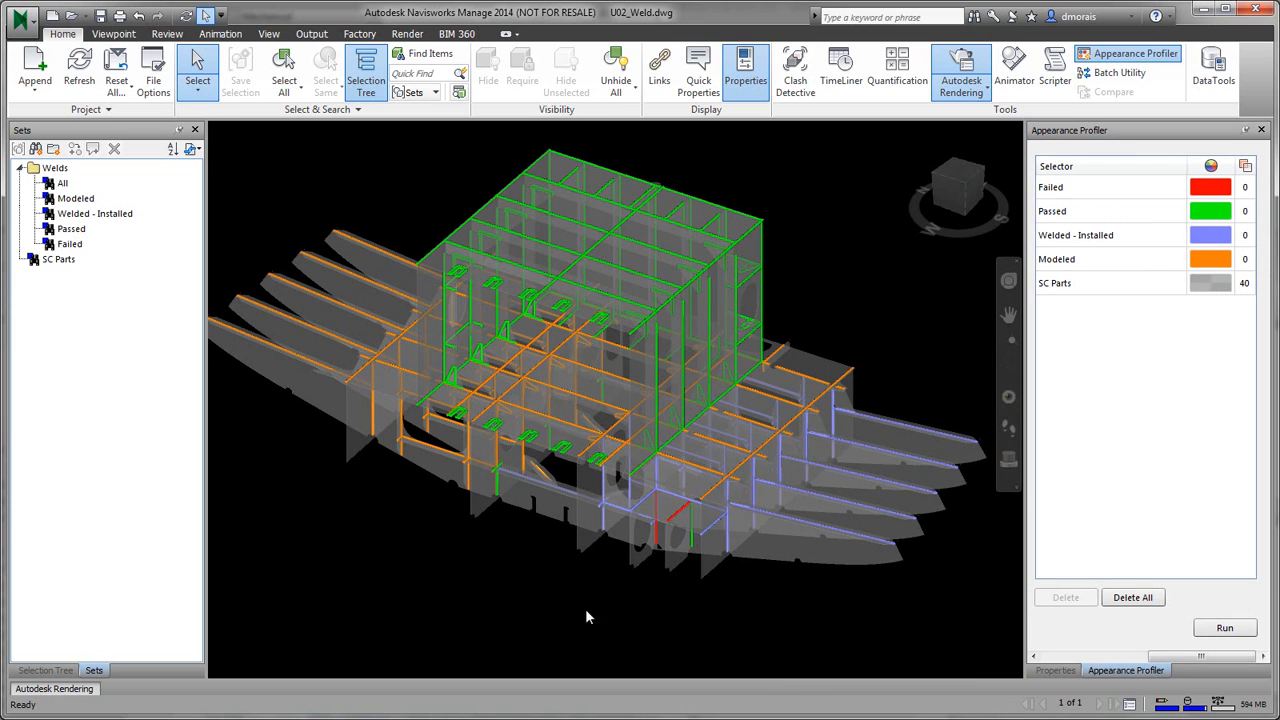
mouse_move(575, 606)
middle_mouse_down("shift")
mouse_move(563, 557)
mouse_move(503, 566)
mouse_move(580, 552)
middle_mouse_up("shift")
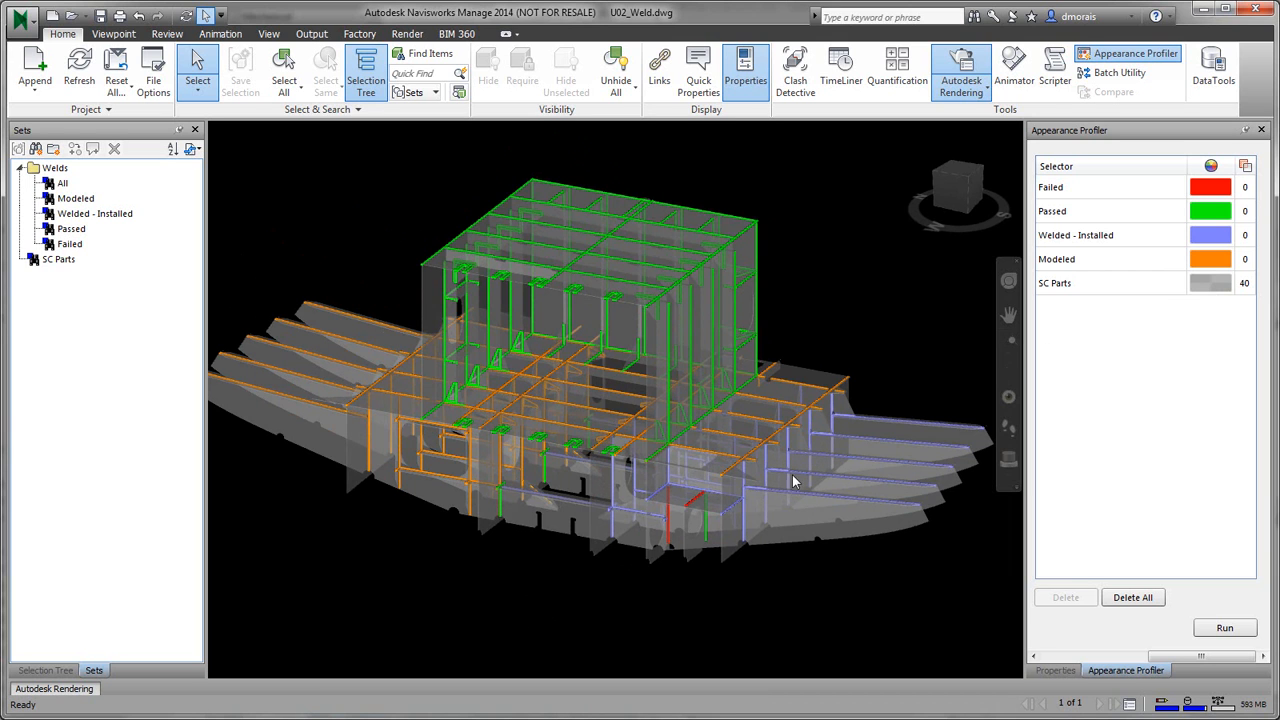
scroll(685, 512, "up", 5)
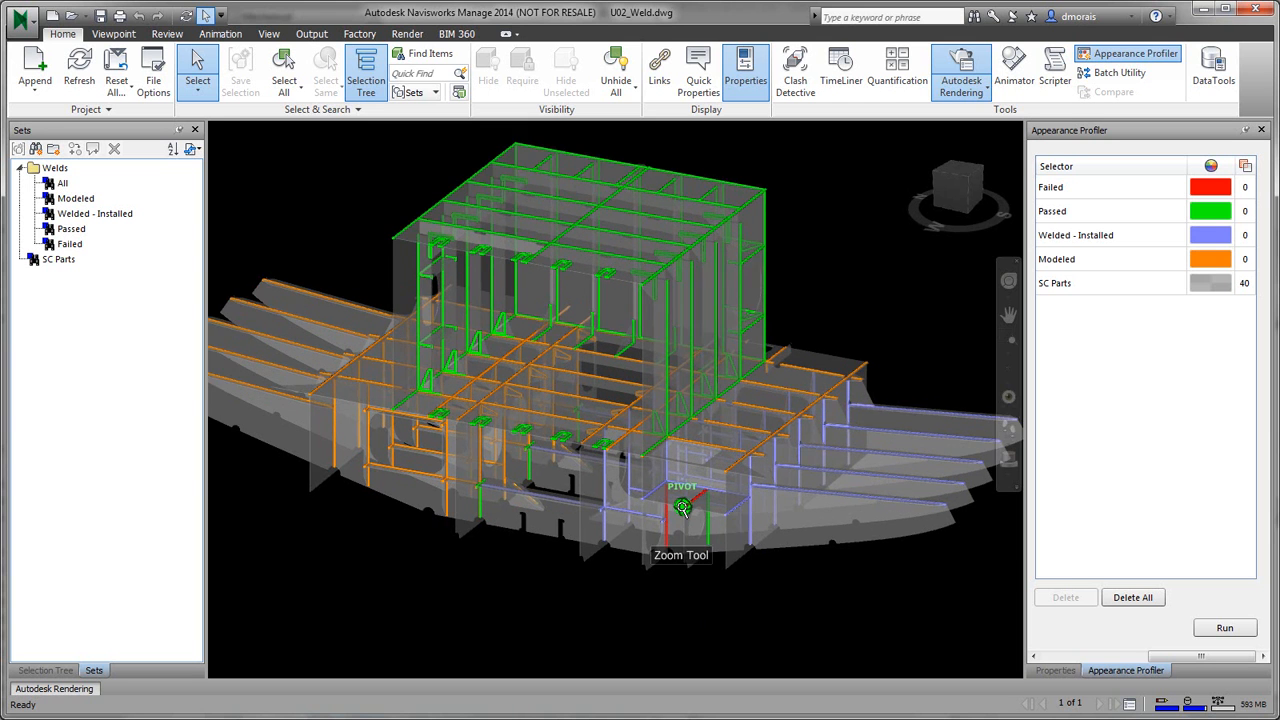
scroll(685, 512, "up", 5)
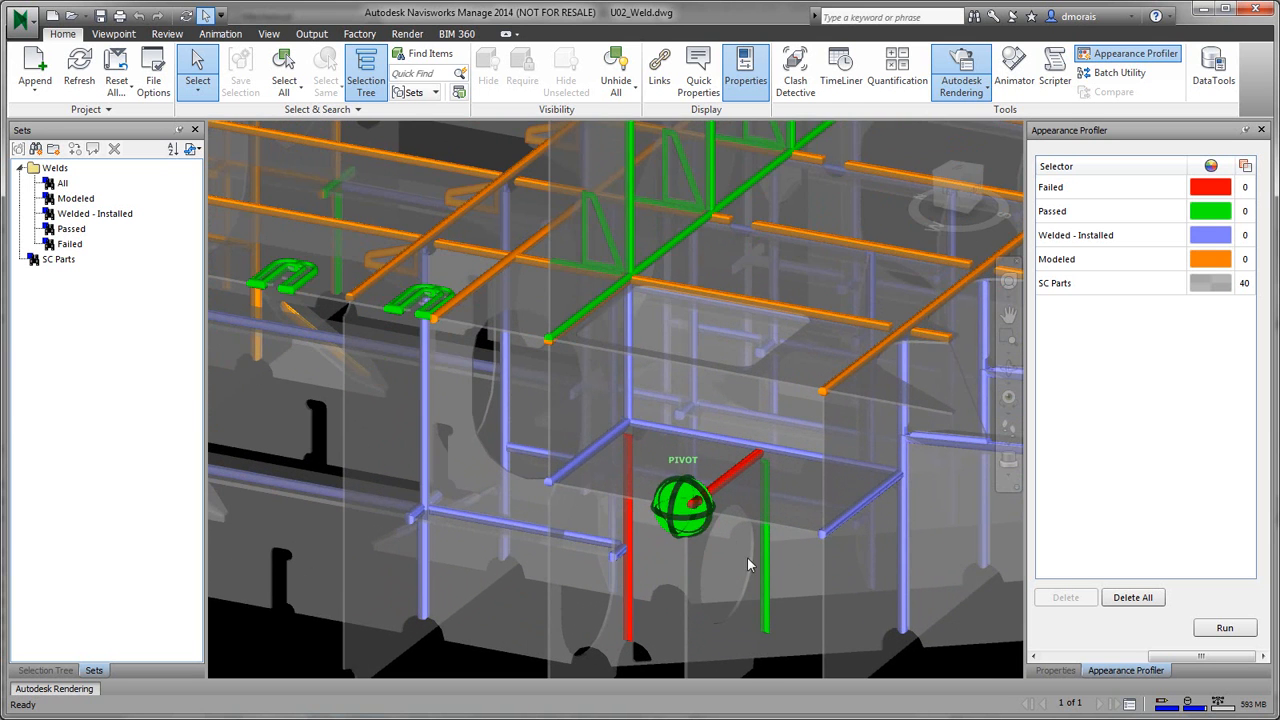
middle_click_drag(787, 671, 744, 600)
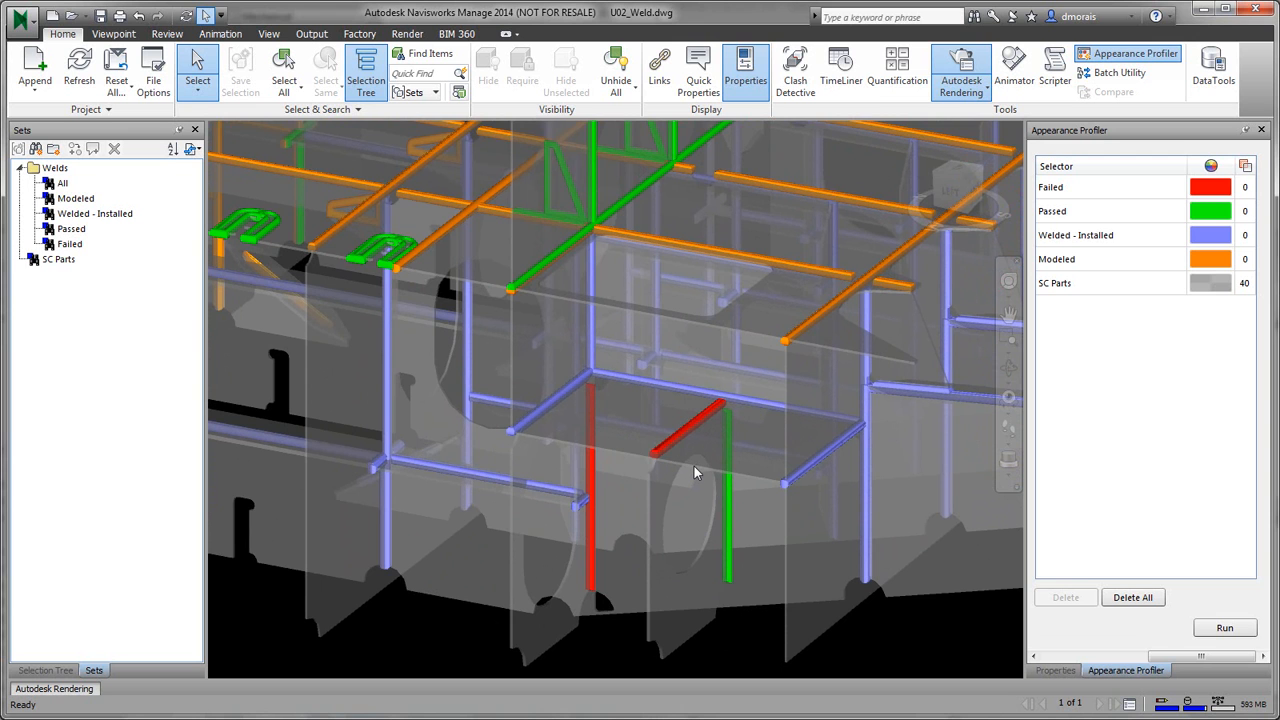
scroll(728, 635, "up", 2)
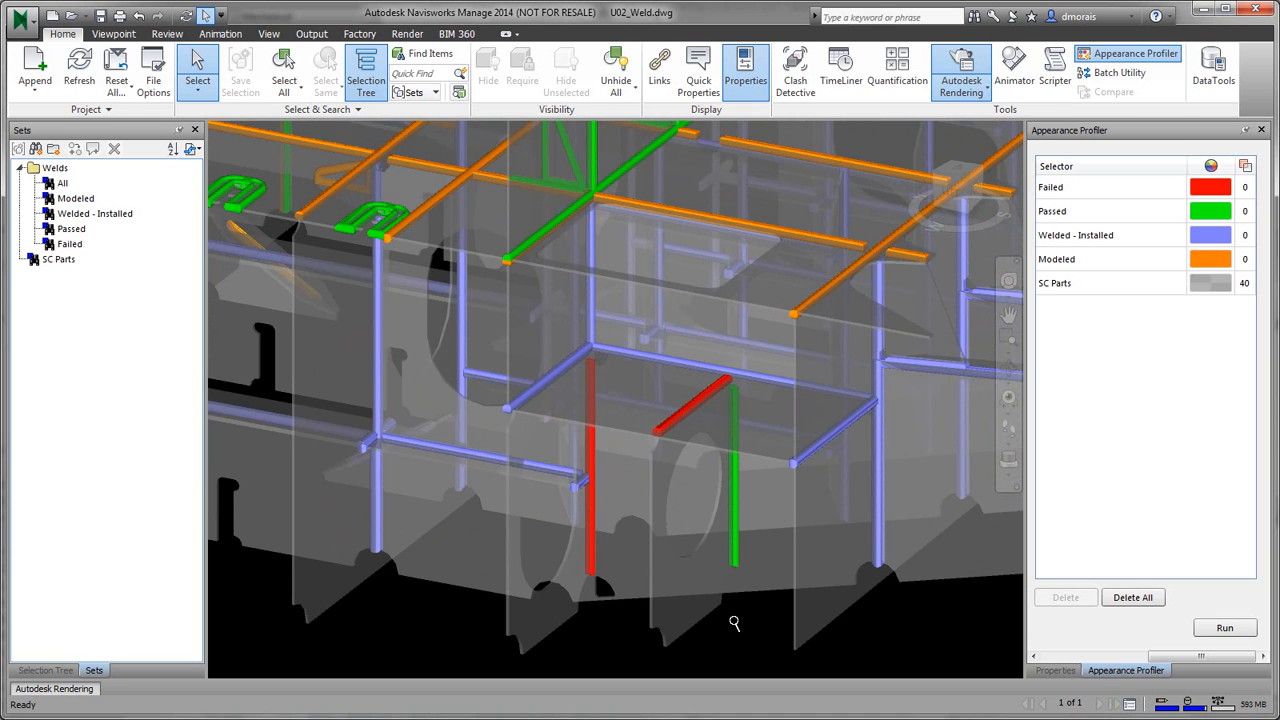
left_click(593, 571)
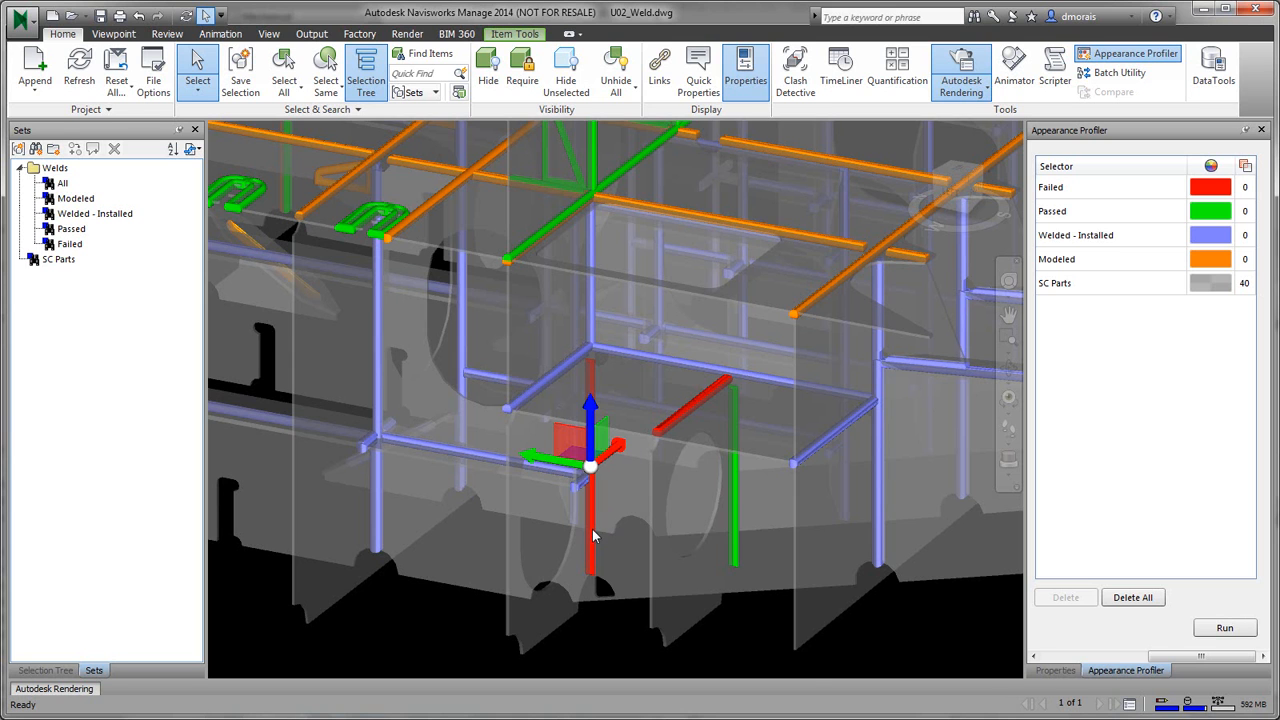
right_click(594, 535)
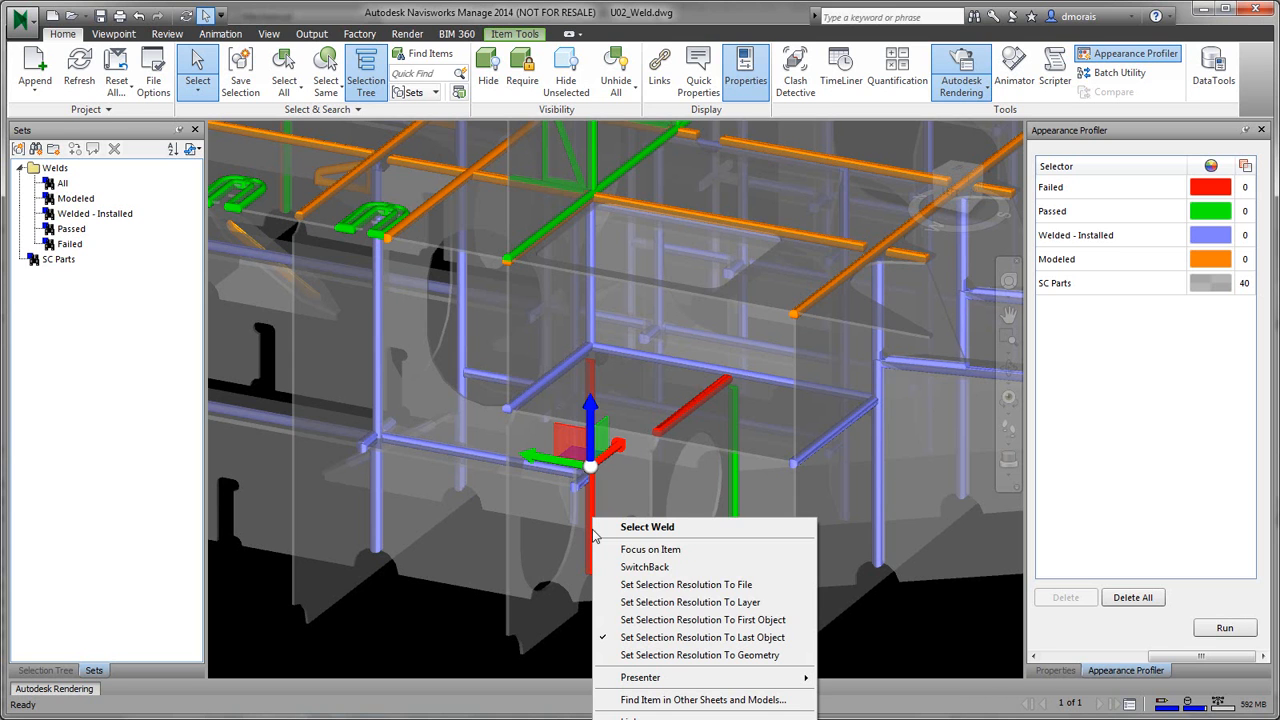
left_click(703, 570)
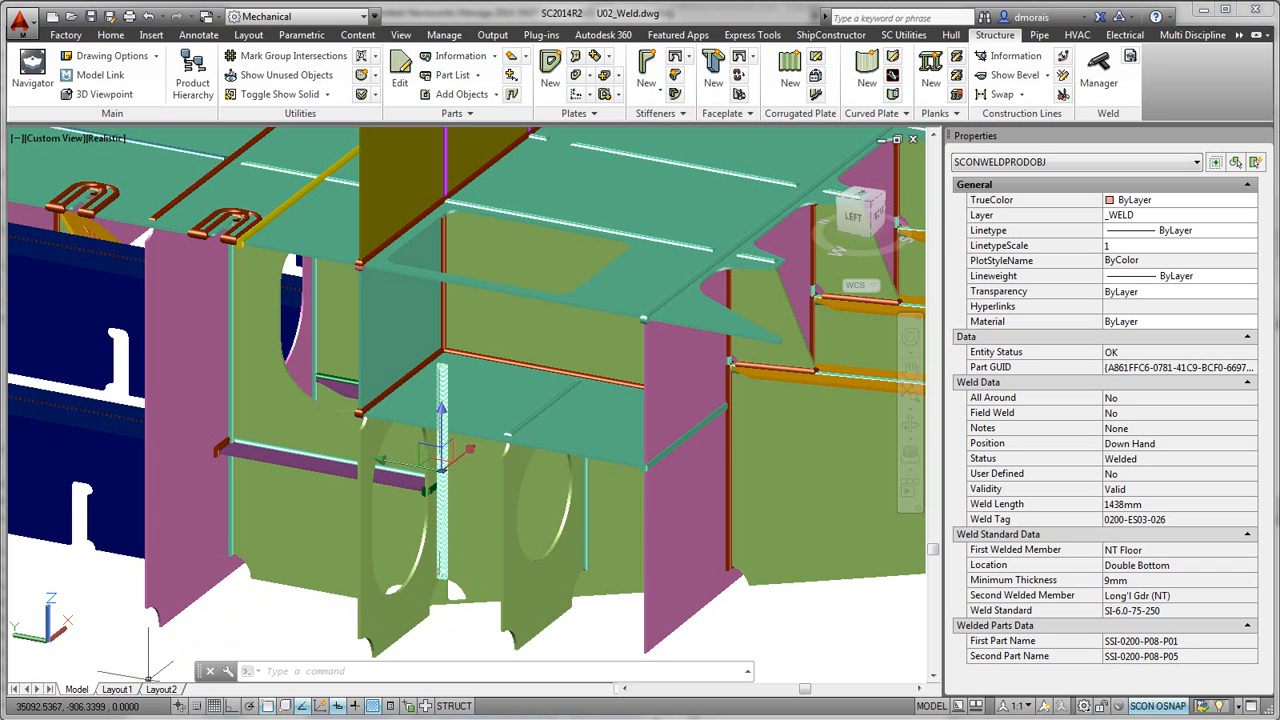
Step: Open the Weld Manager and examine the entry of weld P08-070 on the neighbouring floor plate
left_click(246, 640)
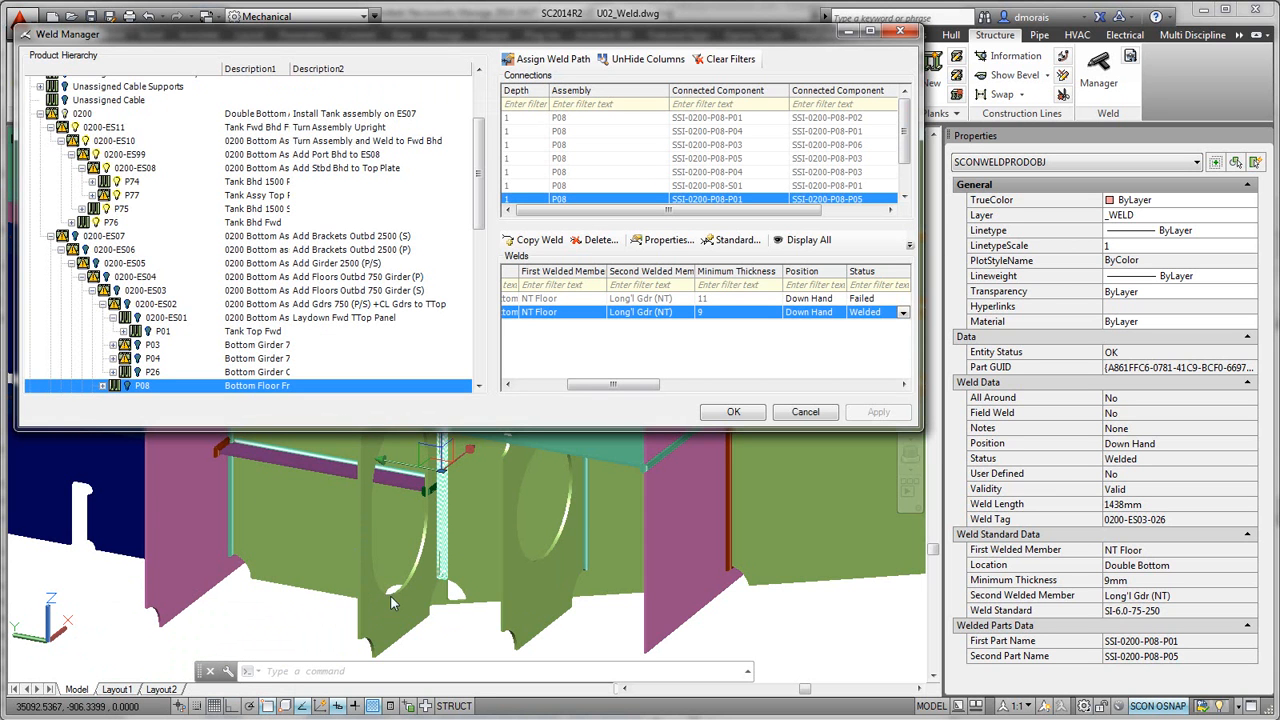
left_click(480, 610)
key("Escape")
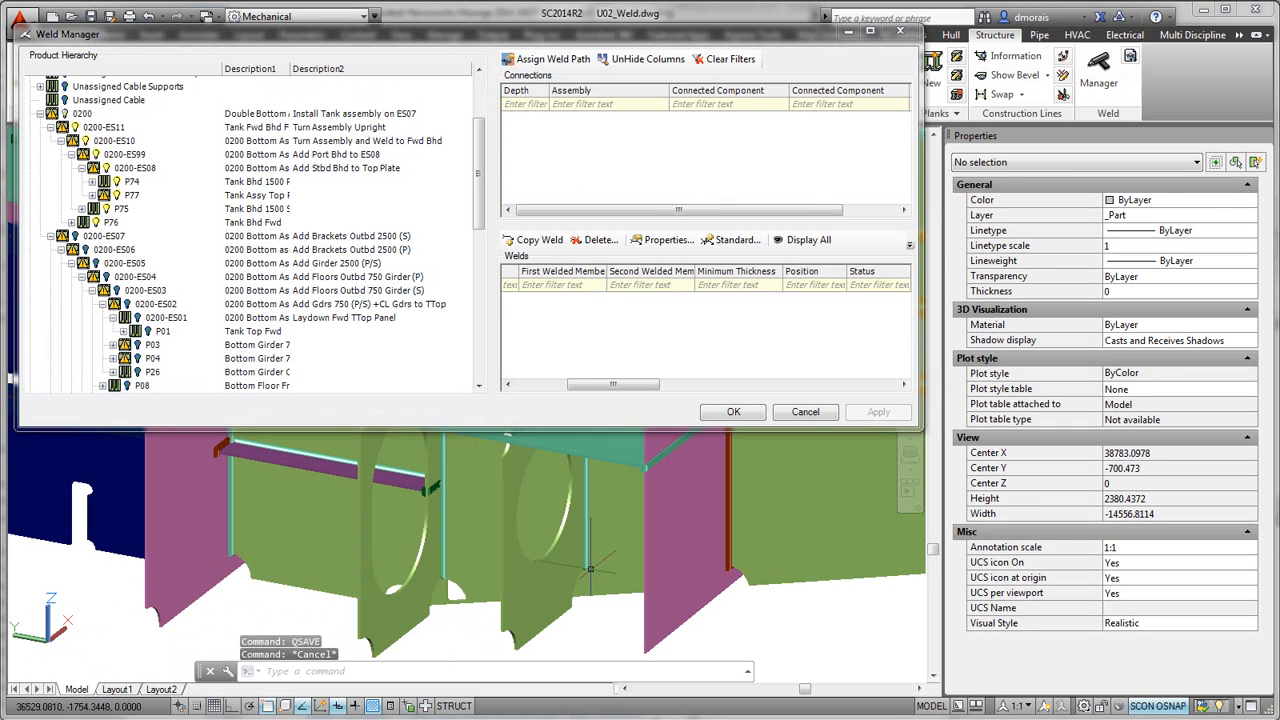
left_click(585, 563)
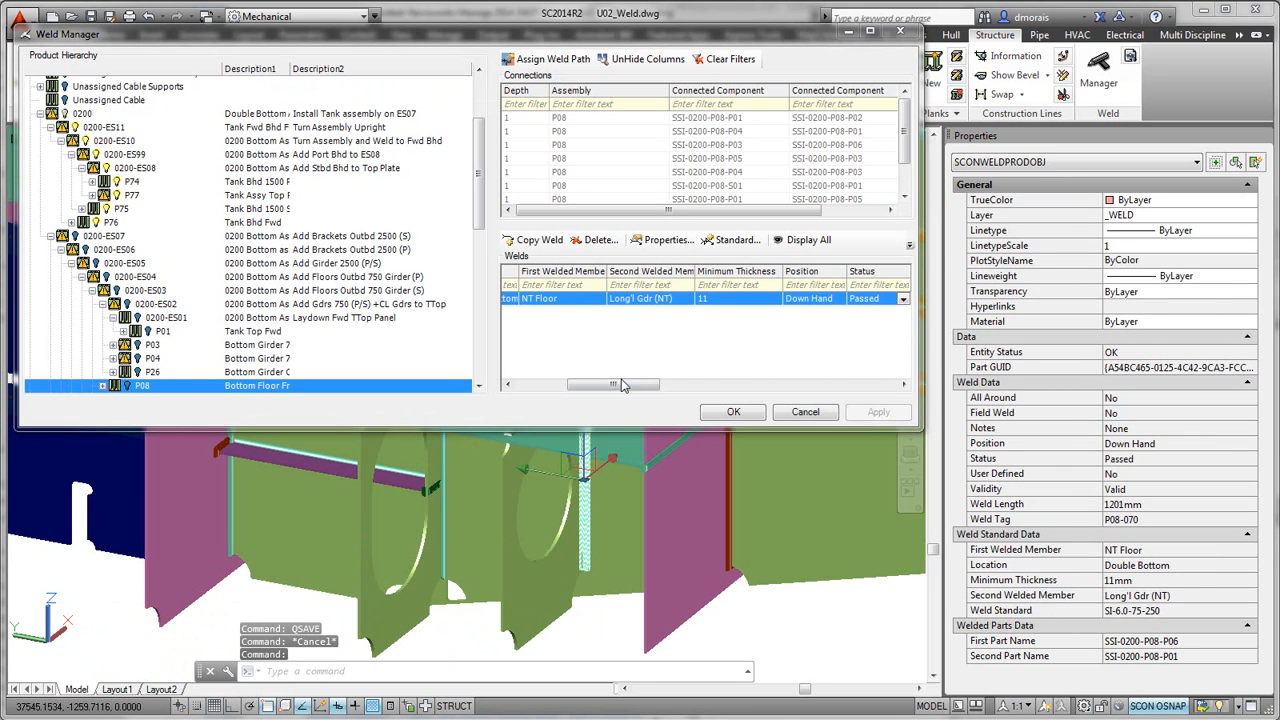
left_click_drag(622, 390, 662, 390)
left_click(732, 565)
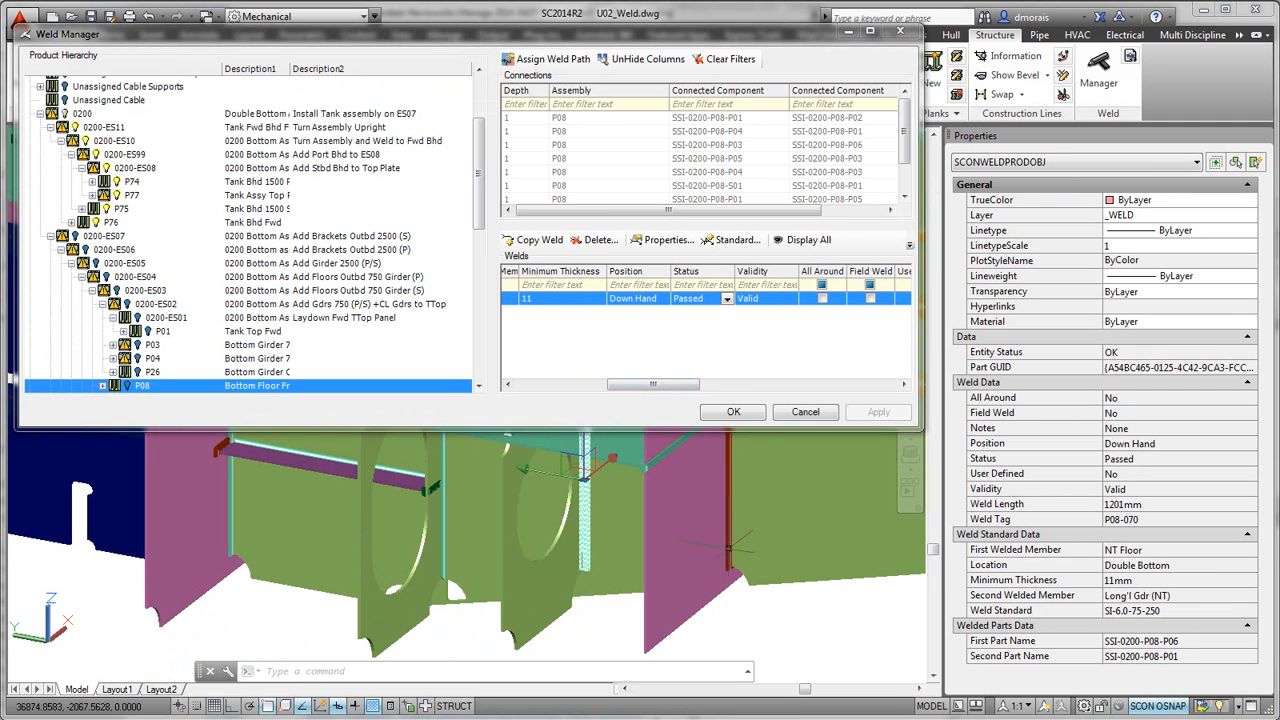
key("Escape")
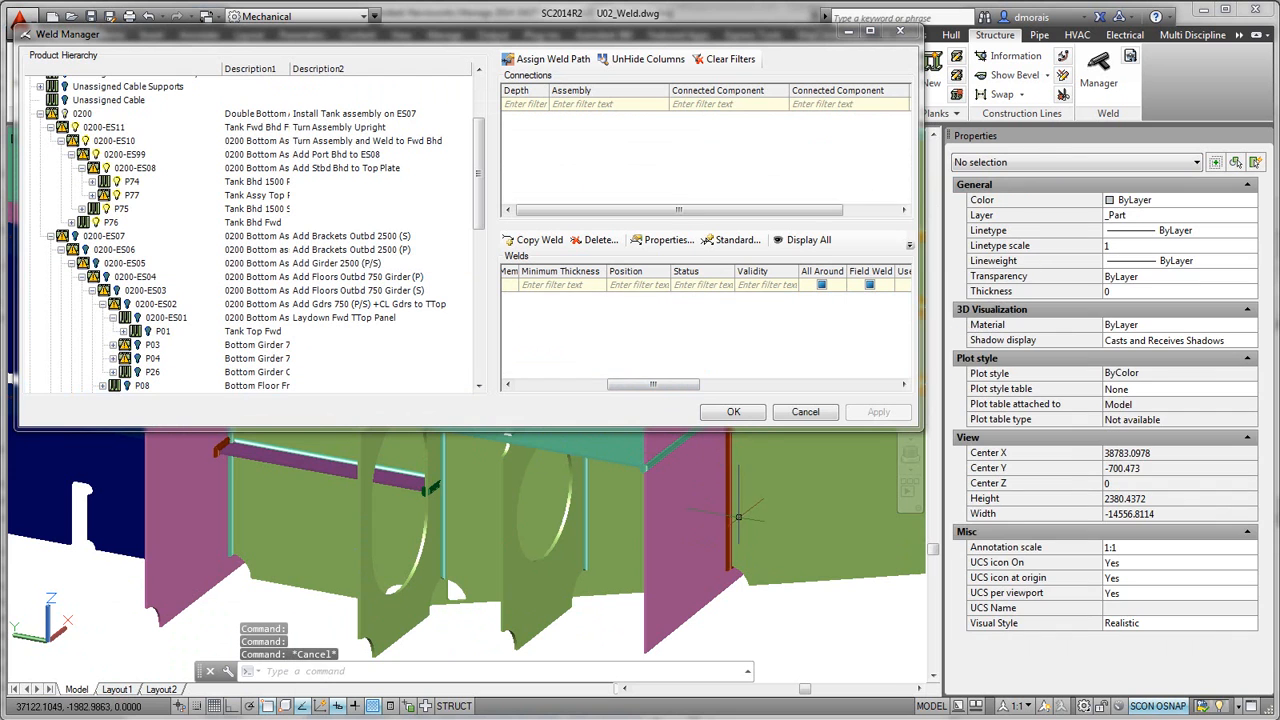
key("Escape")
Step: Set the status of the failed weld between SSI-0200-P08-P01 and SSI-0200-P08-P05 to Welded and apply the change
left_click(443, 560)
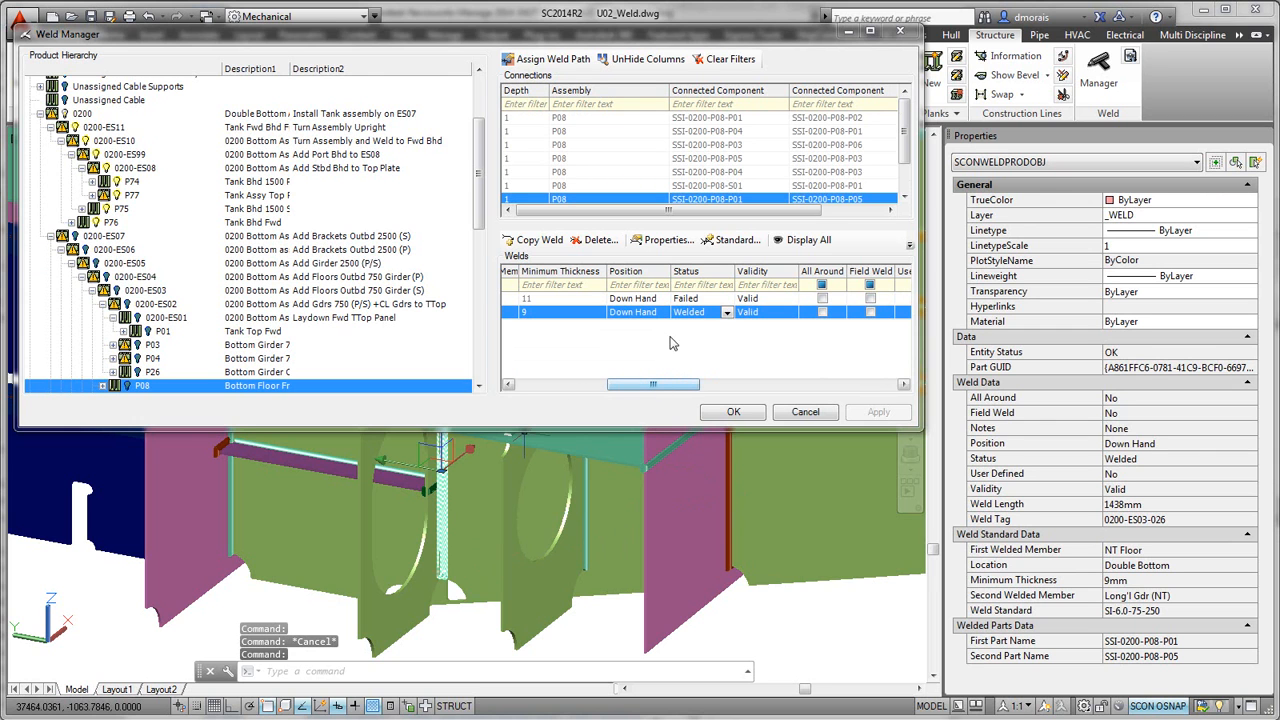
left_click(712, 299)
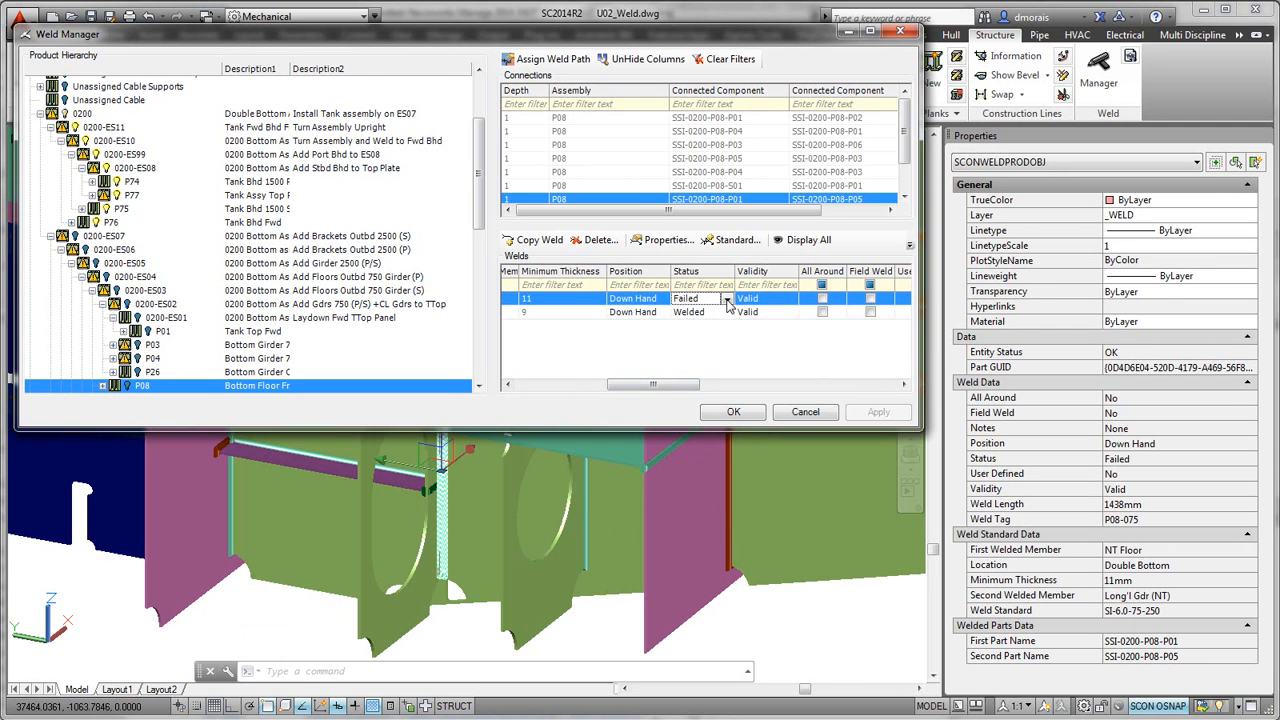
left_click(727, 300)
left_click(712, 355)
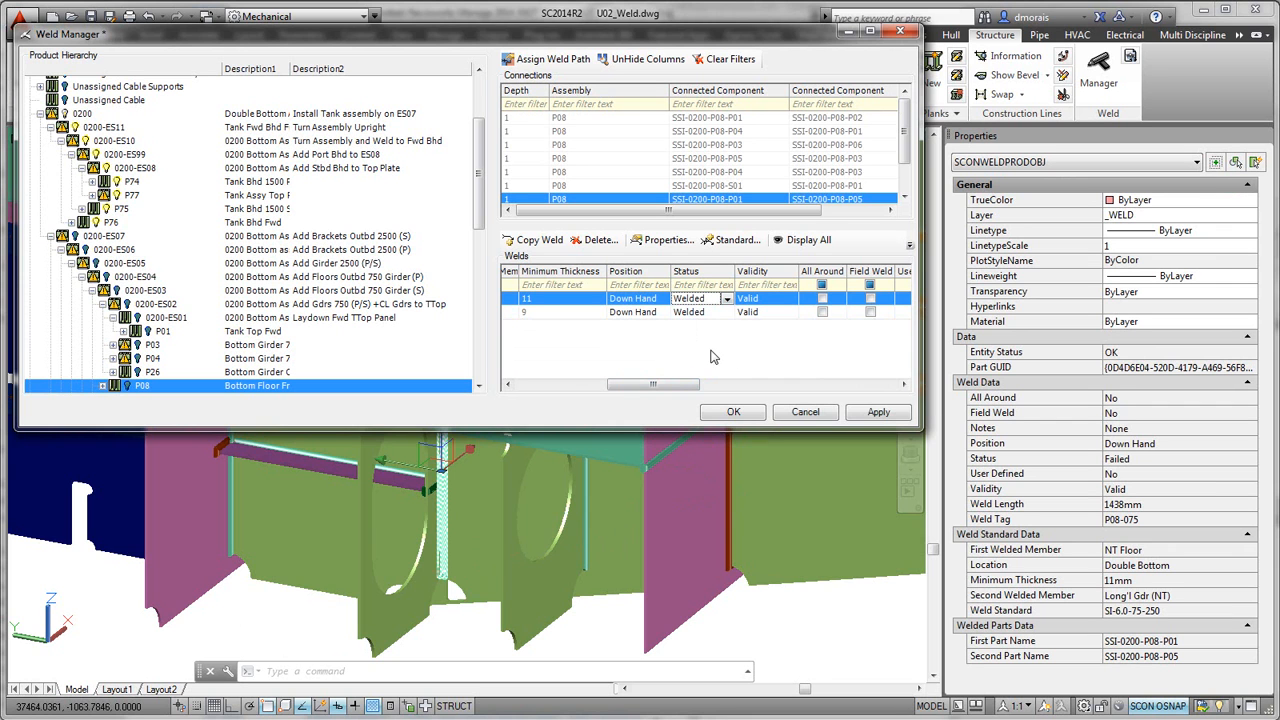
left_click(754, 387)
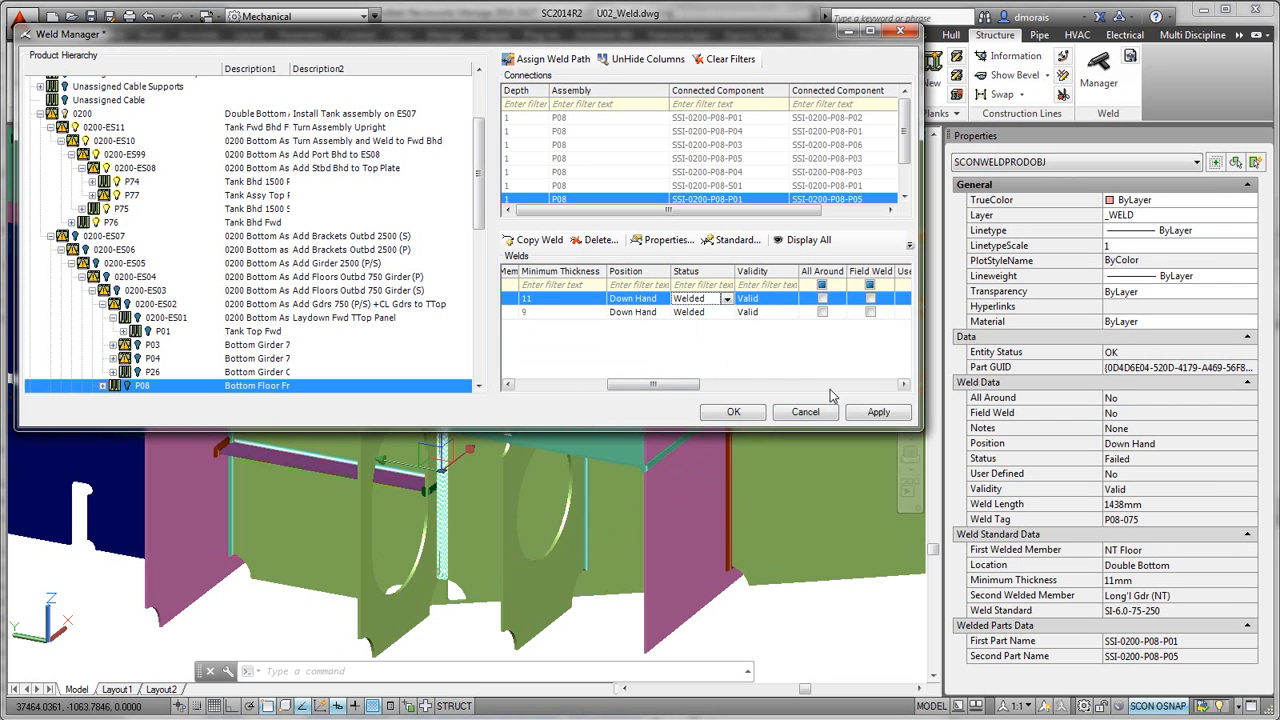
left_click(875, 413)
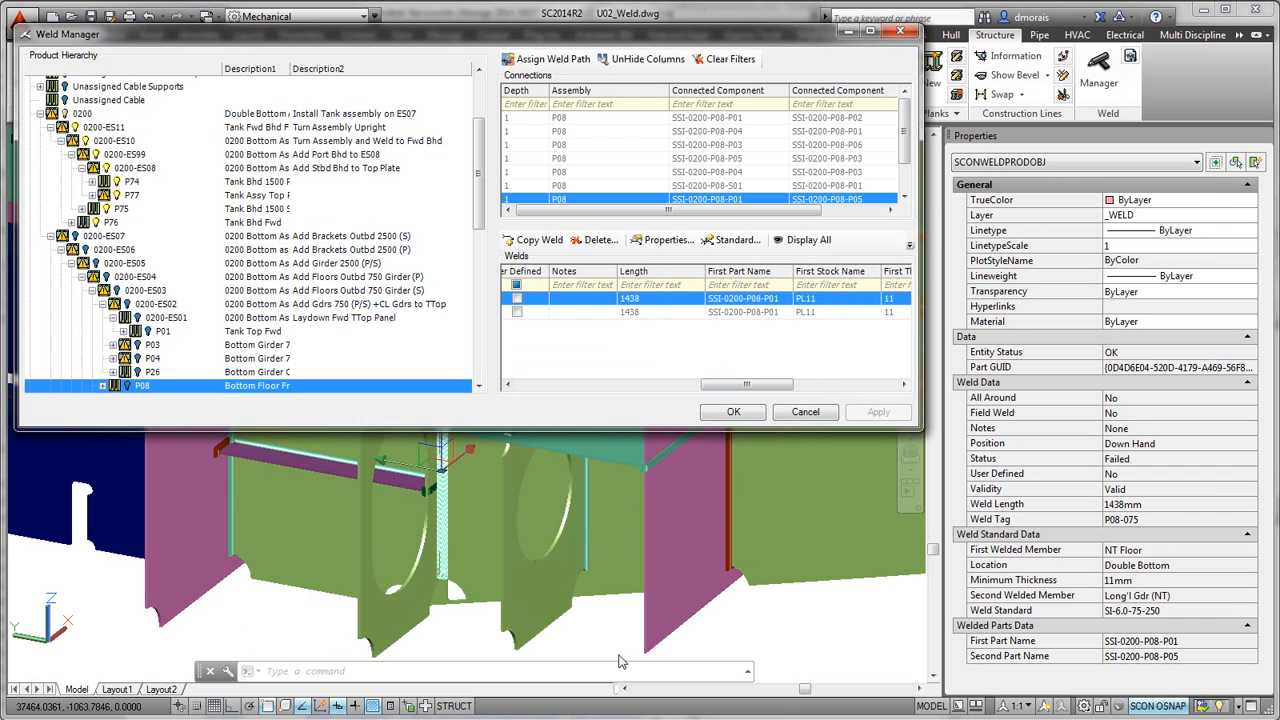
Step: Open the Modified Part Information and accept the modification of weld P08-075
left_click(1130, 57)
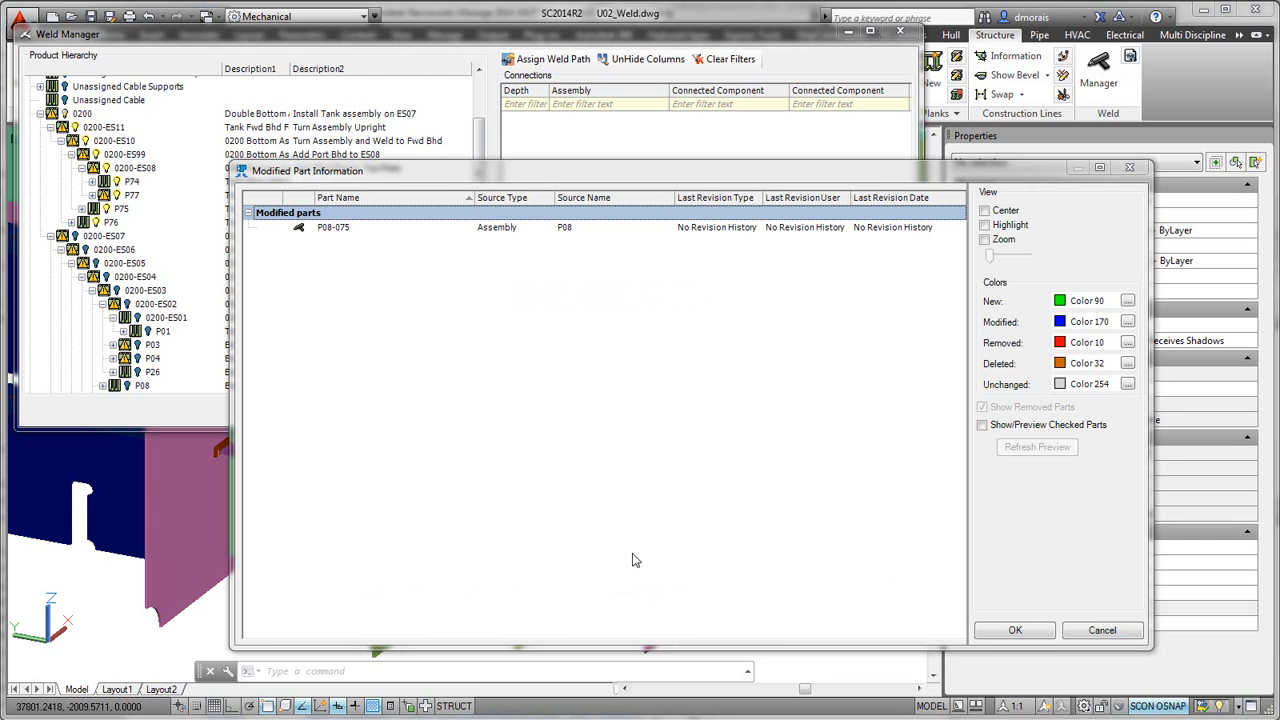
left_click_drag(595, 175, 543, 175)
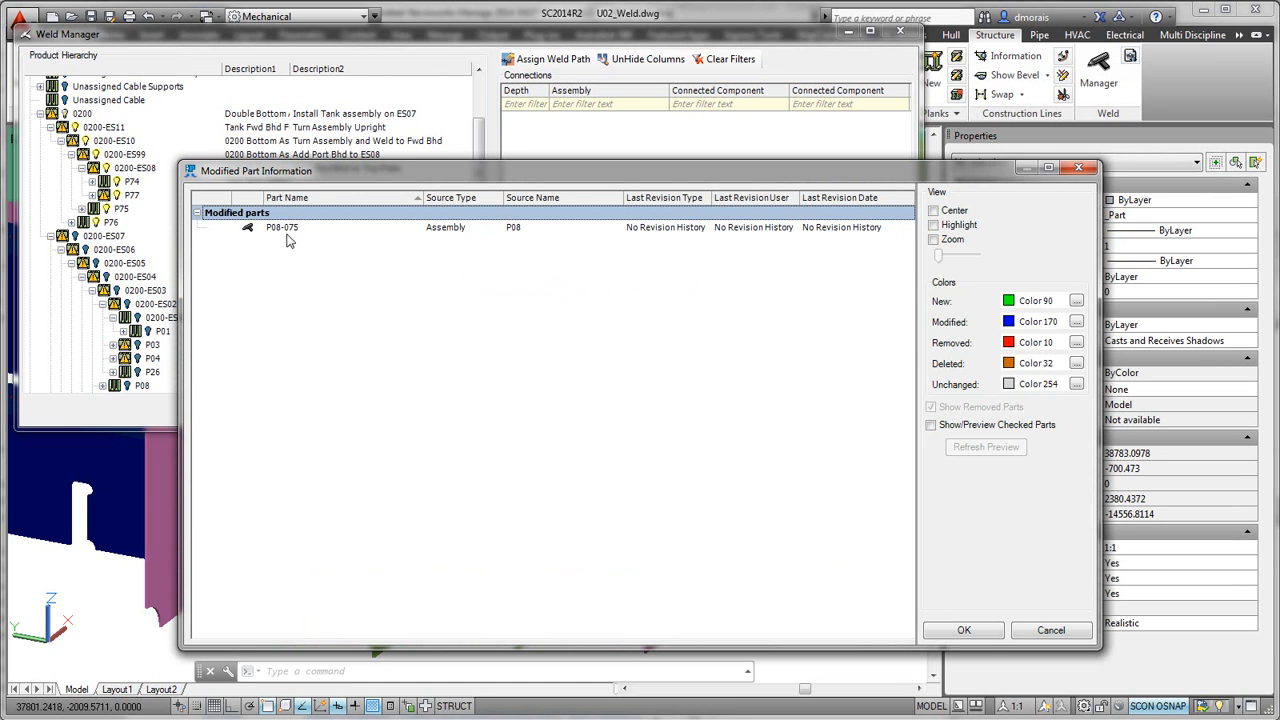
left_click(967, 629)
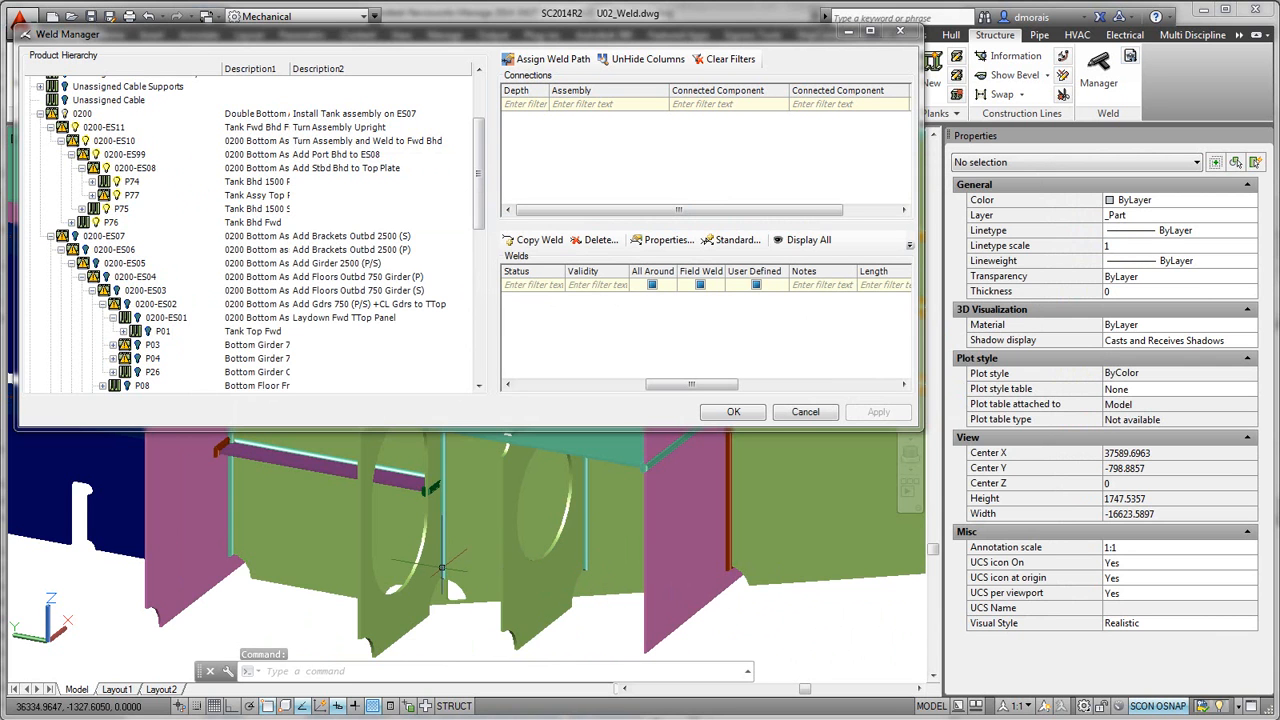
Step: Check the status of weld P08-075 in its properties and save the drawing with QSAVE
left_click(441, 565)
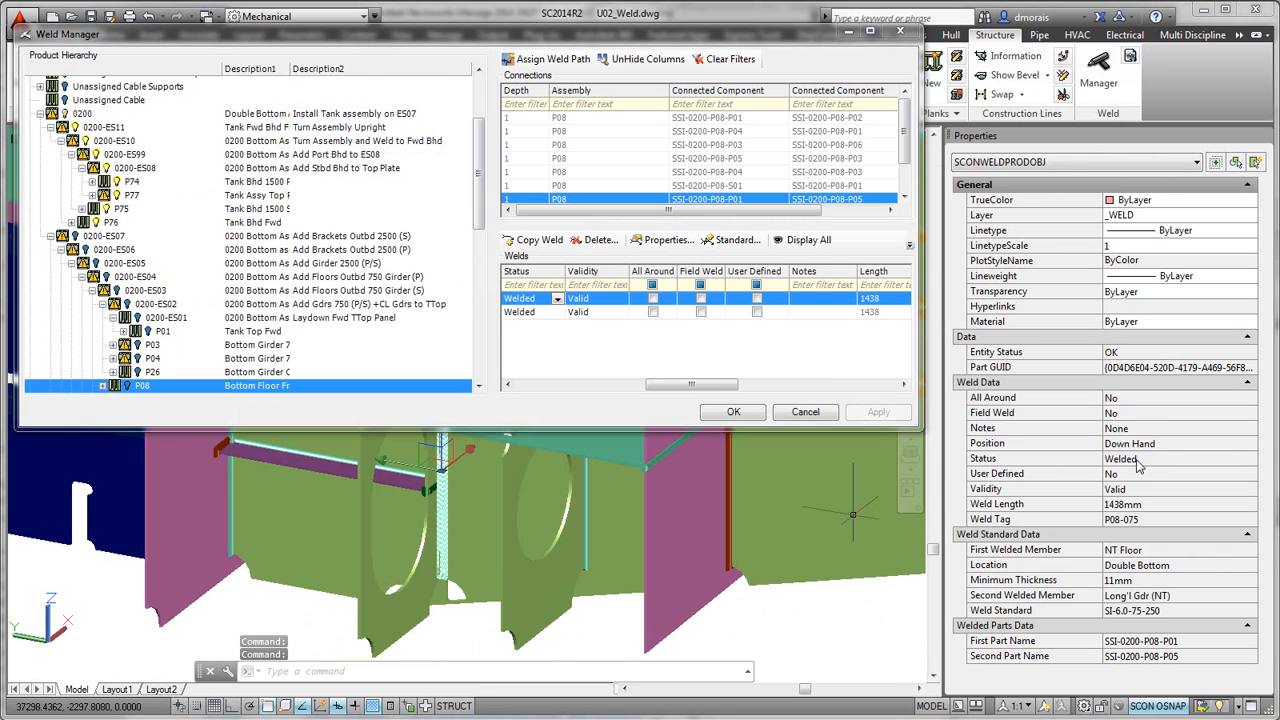
left_click(598, 621)
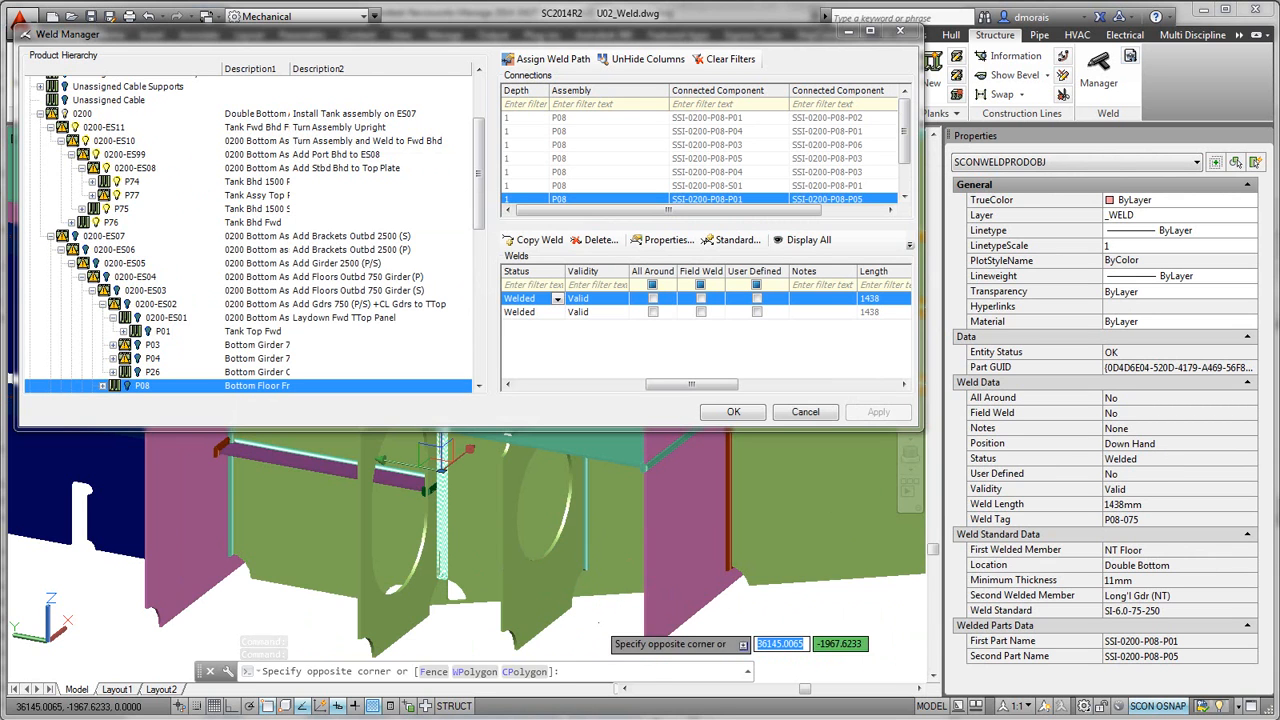
key("Escape")
type("qsave")
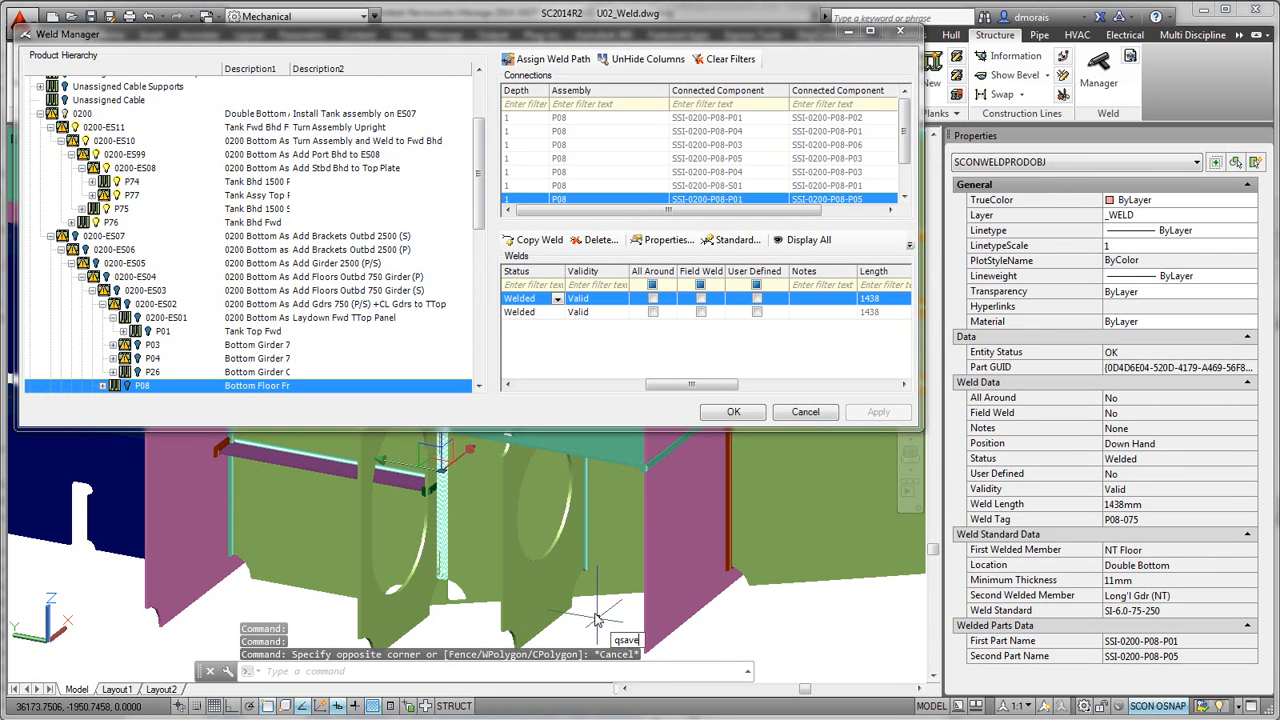
key("Return")
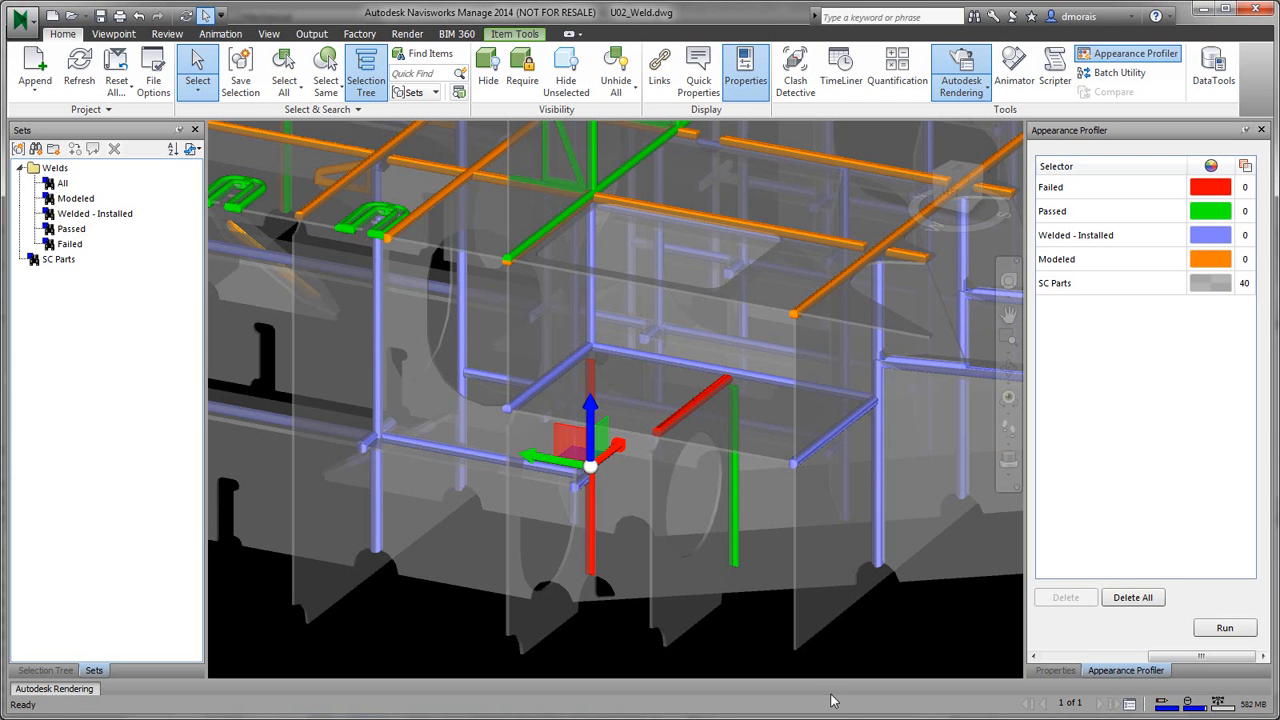
Step: Return to Navisworks, refresh the model from the saved drawing and rerun the appearance profile
left_click(757, 655)
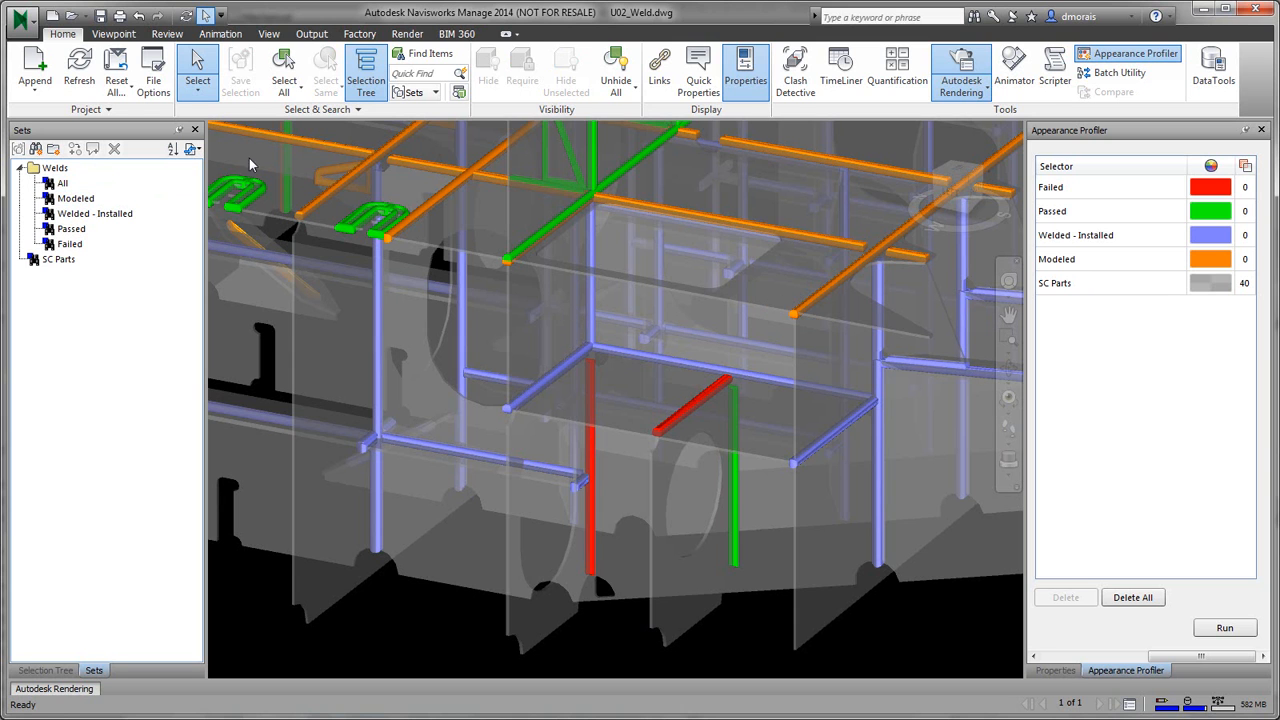
left_click(84, 73)
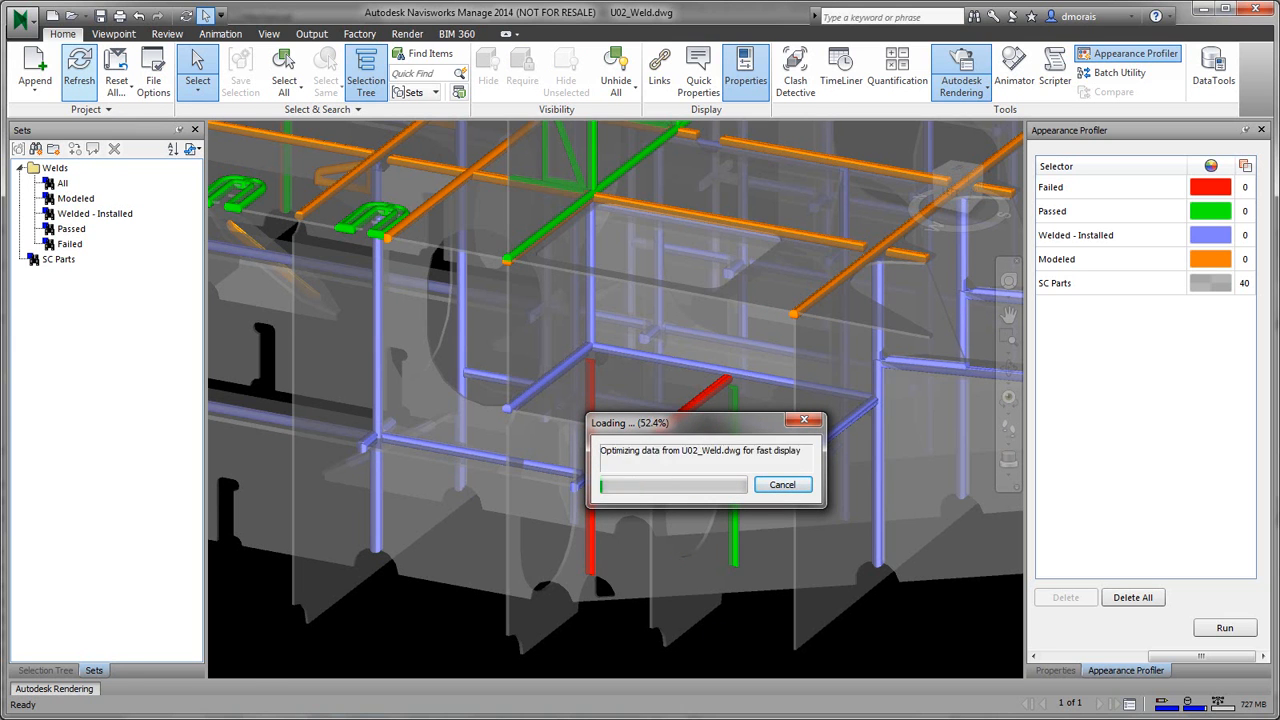
left_click(1219, 630)
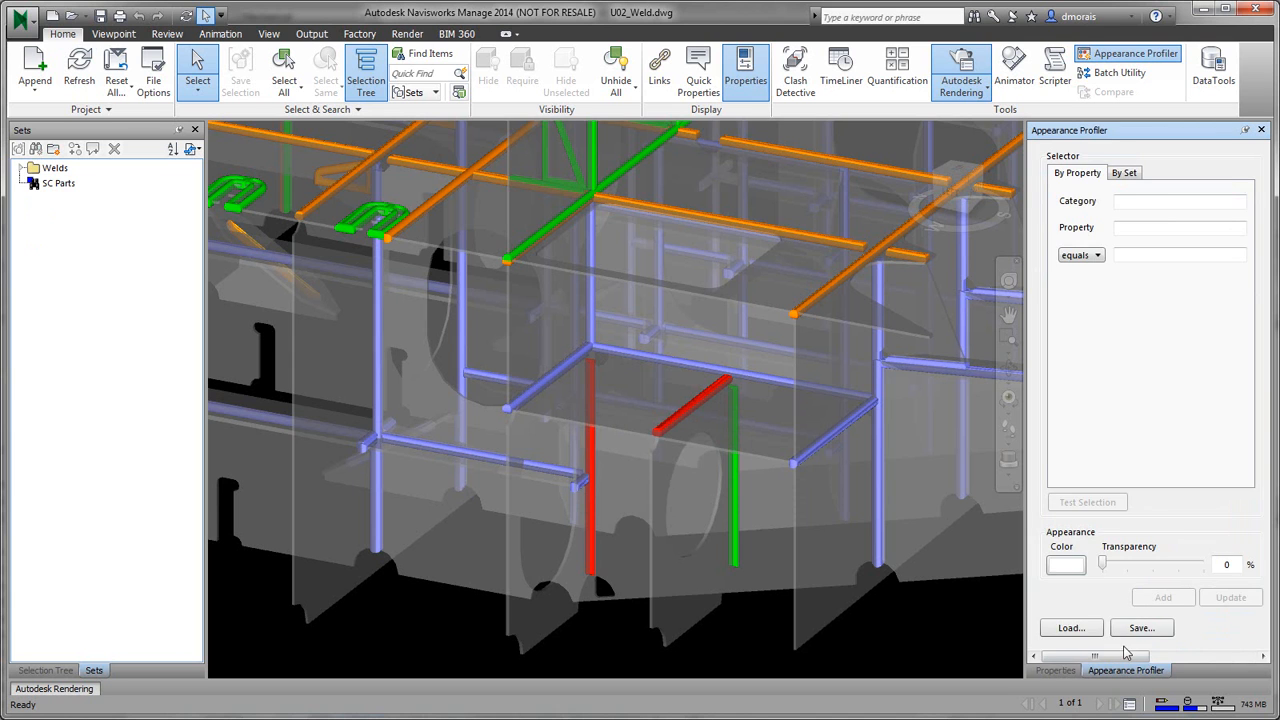
left_click_drag(1130, 656, 1257, 651)
left_click(1225, 628)
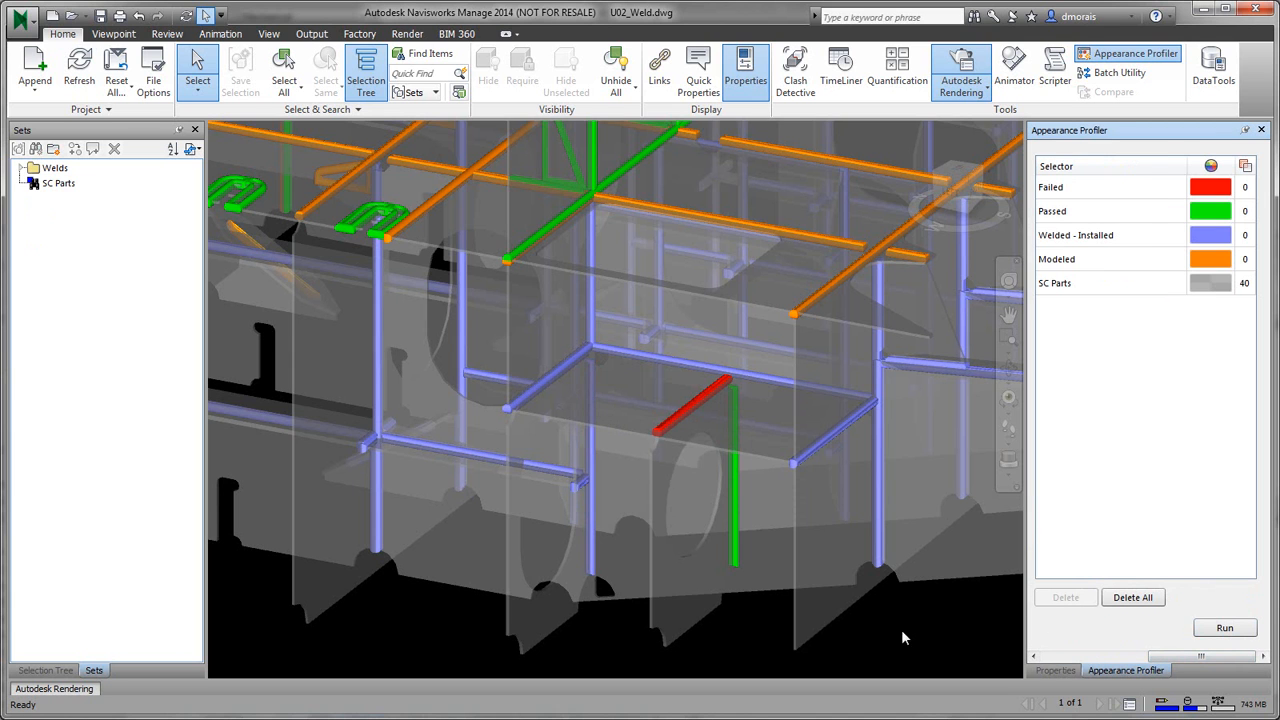
Step: Select the updated vertical weld and examine its color among the surrounding hull welds
left_click(594, 558)
key("Escape")
left_click(594, 572)
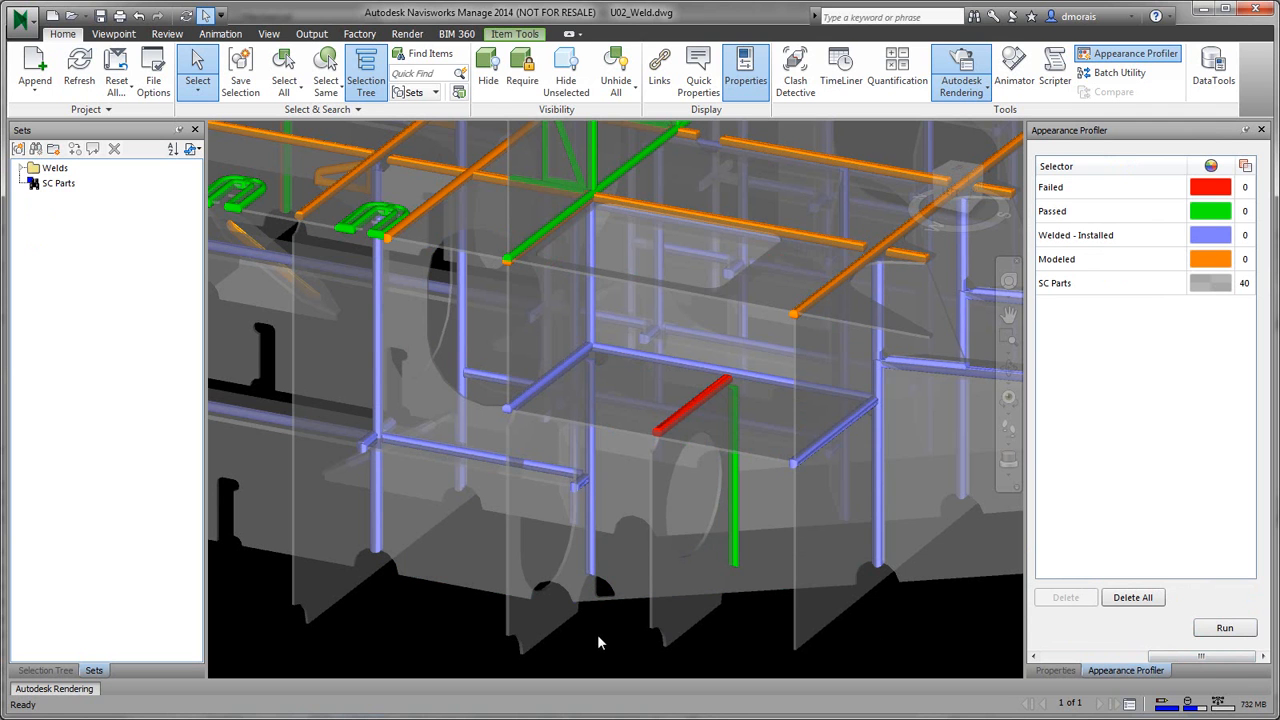
middle_click_drag(601, 647, 604, 629, "shift")
scroll(630, 620, "down", 3)
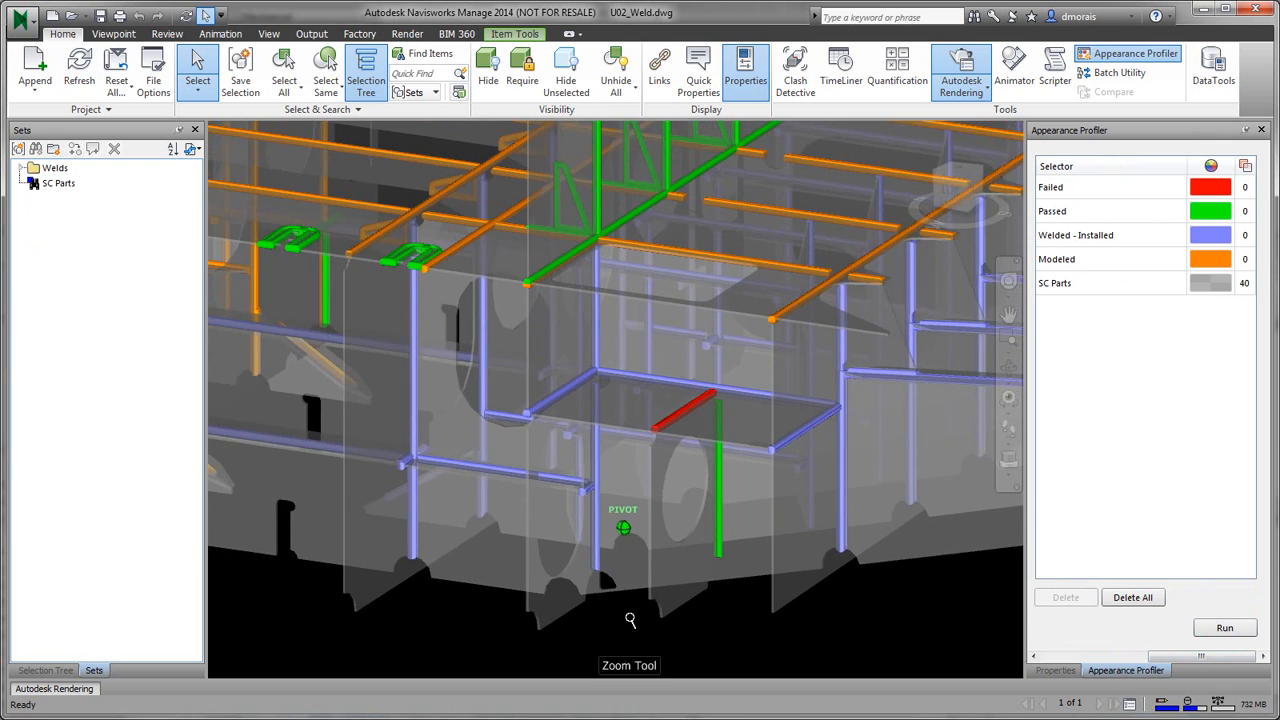
scroll(630, 620, "up", 2)
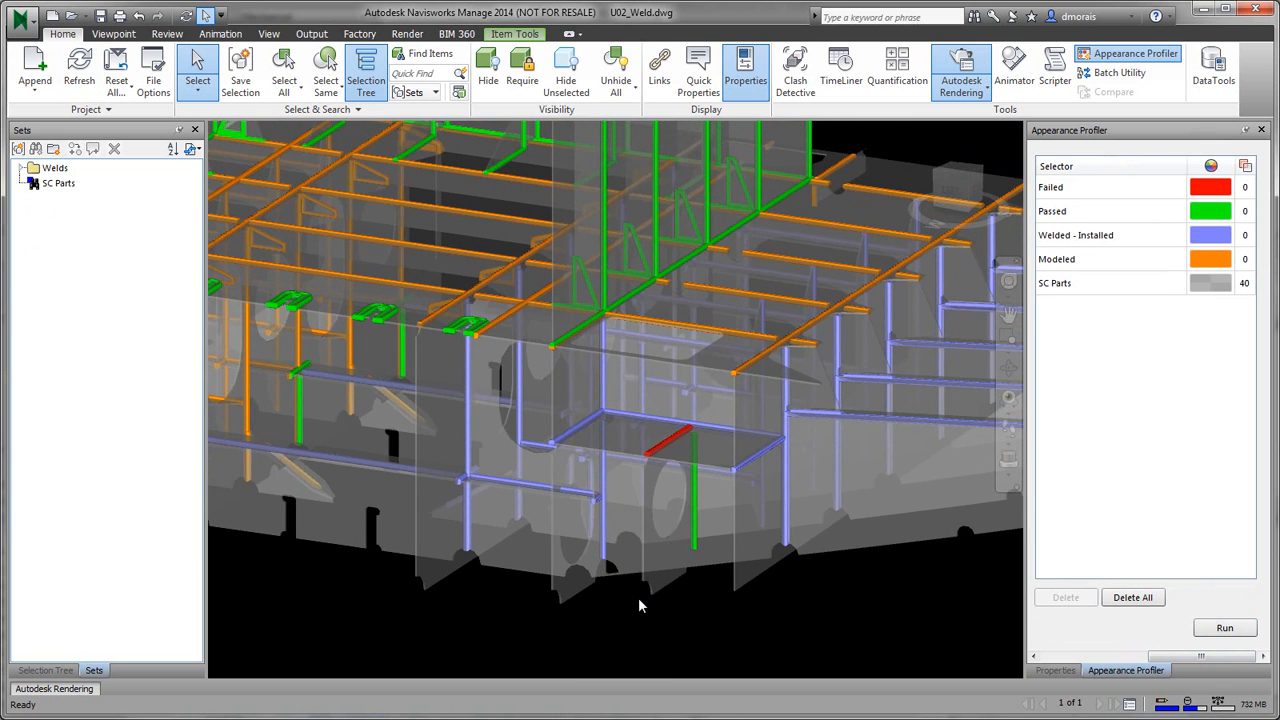